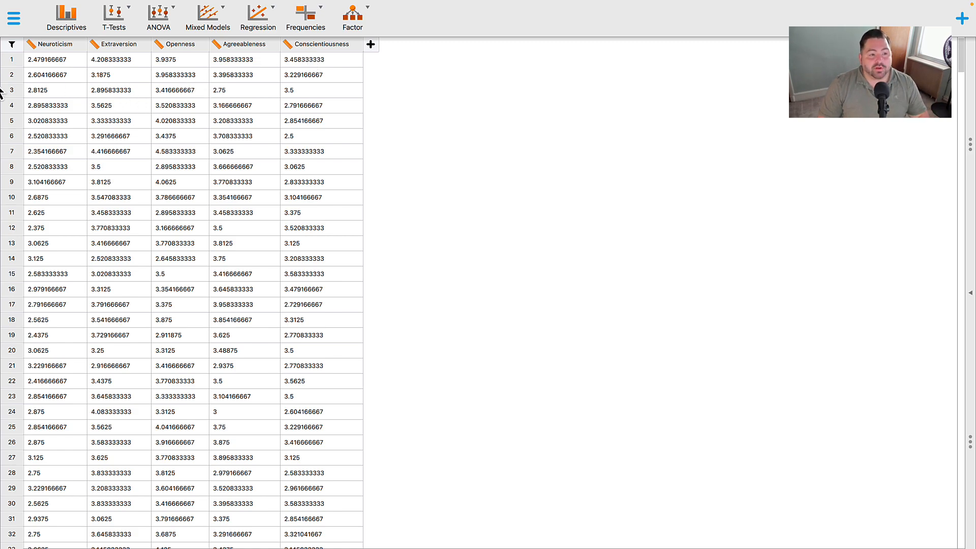
# - Look through the Big Five trait scores from the first row to the last and return to the start
pyautogui.scroll(-2, 76, 169)
pyautogui.scroll(-20, 138, 280)
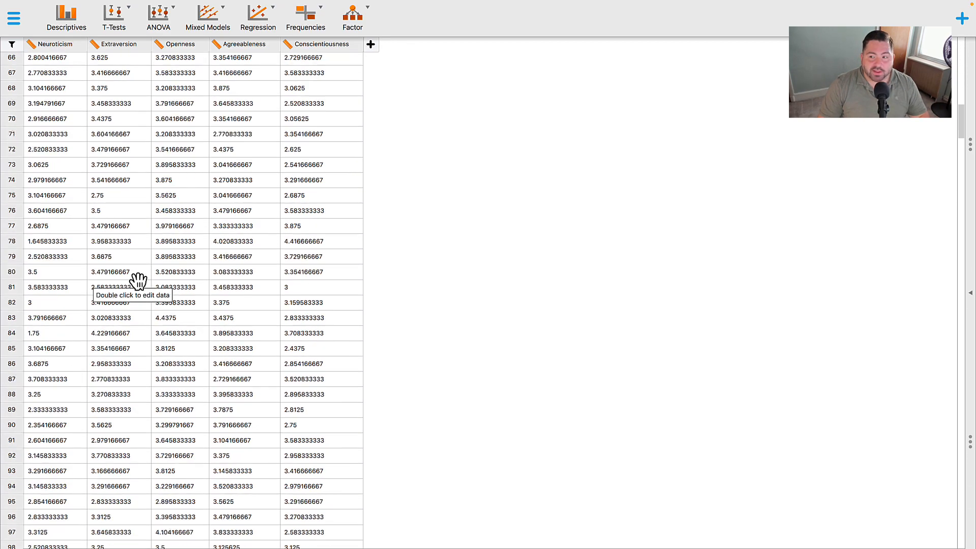
pyautogui.scroll(-20, 138, 281)
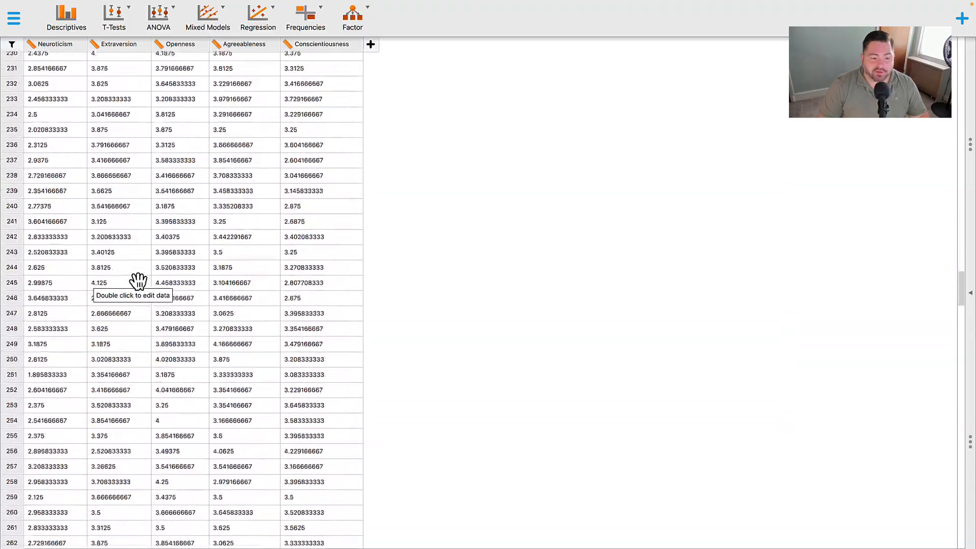
pyautogui.scroll(-20, 138, 280)
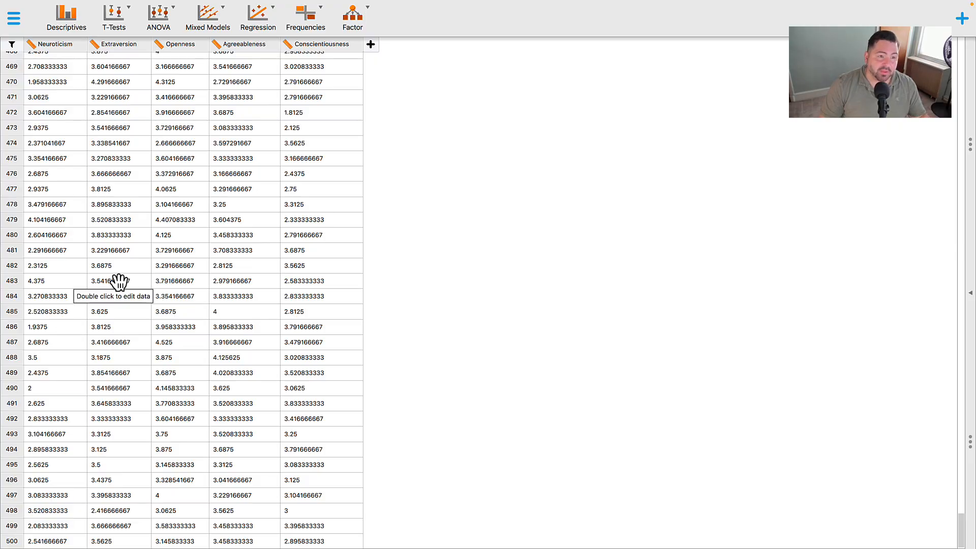
pyautogui.scroll(20, 50, 174)
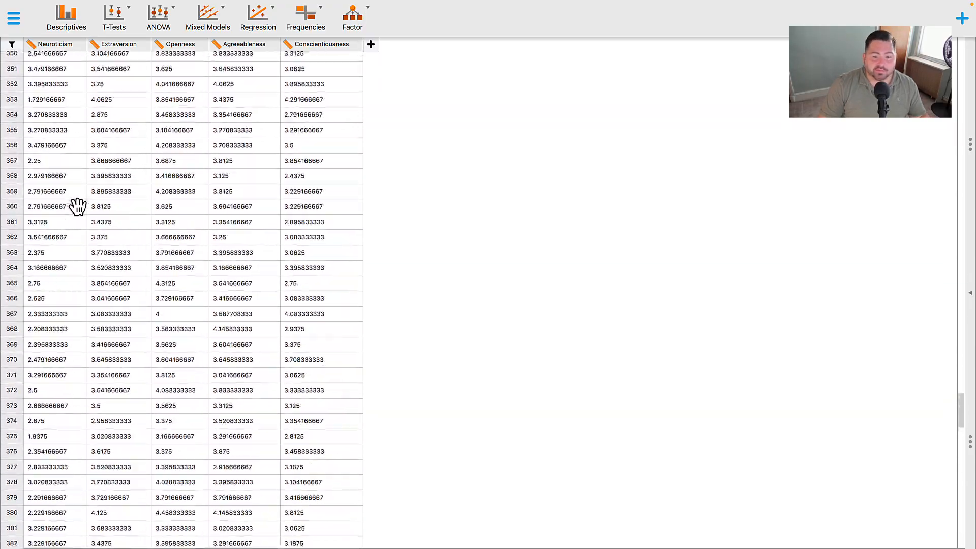
pyautogui.scroll(20, 67, 190)
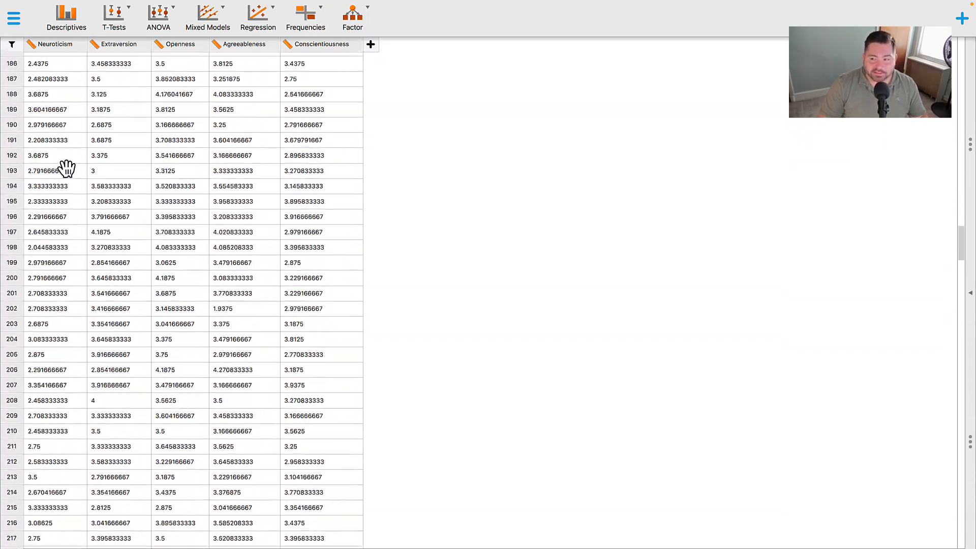
pyautogui.scroll(20, 68, 154)
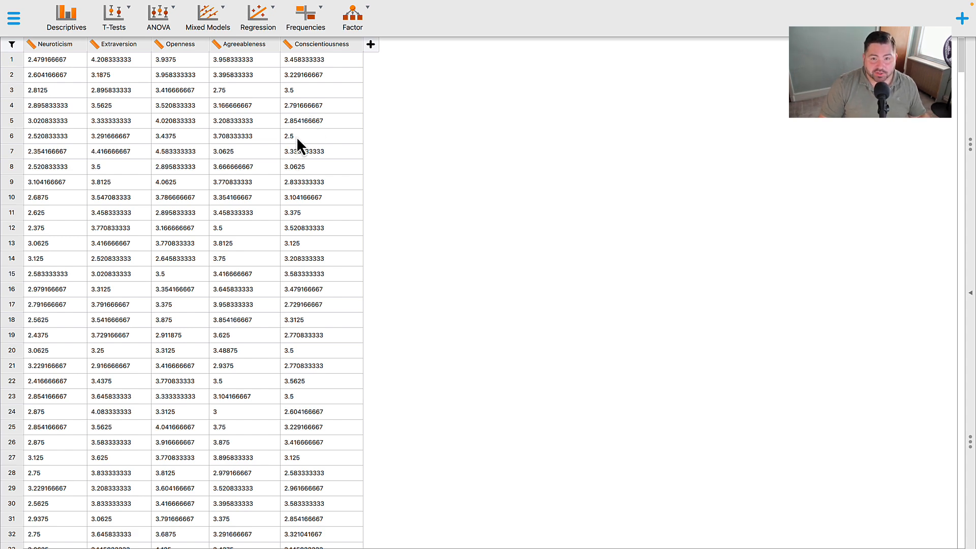
# - Copy the whole Big Five Personality Traits table from Numbers and paste it into the blank Excel workbook starting at A1
pyautogui.hotkey('ctrl', 'Left')
pyautogui.moveTo(0, 51); pyautogui.dragTo(604, 21)
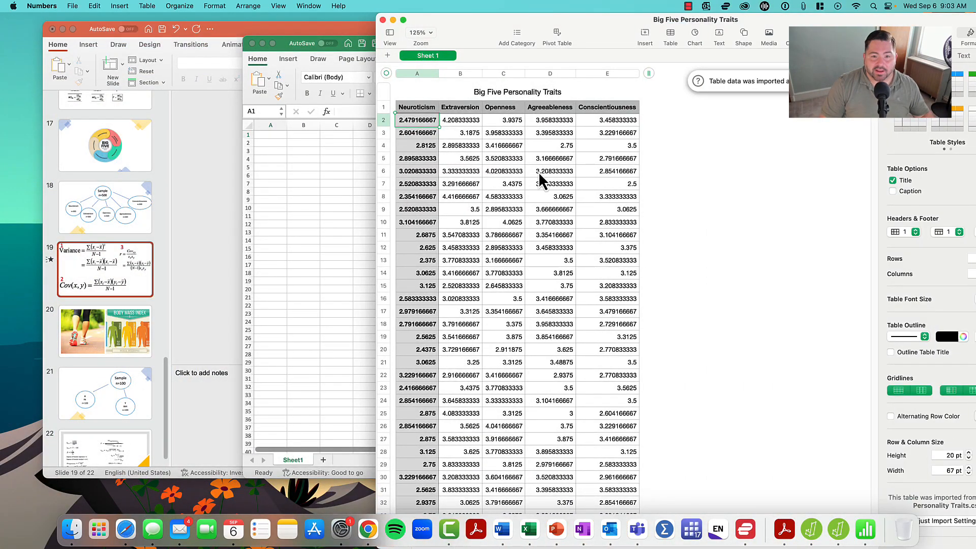
pyautogui.click(540, 172)
pyautogui.moveTo(429, 108); pyautogui.dragTo(630, 541)
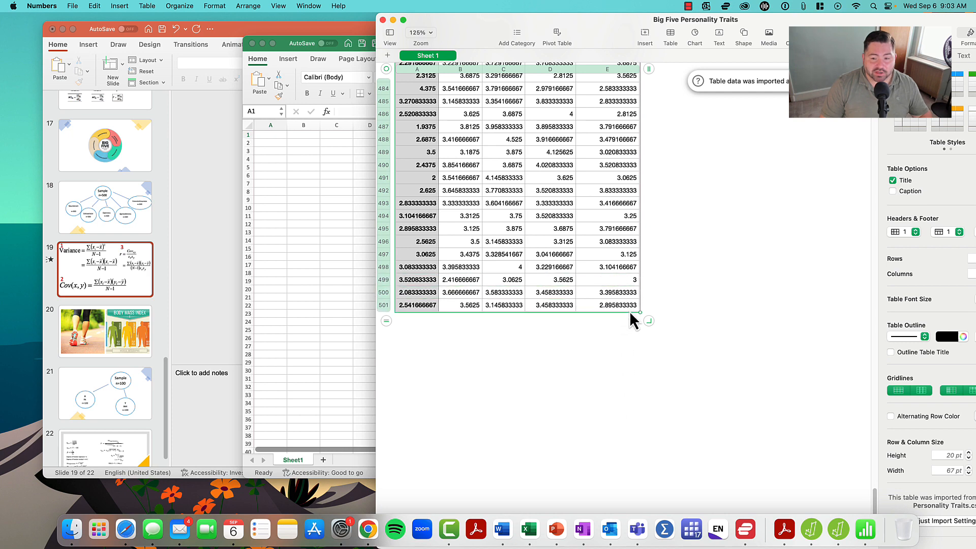
pyautogui.click(364, 200)
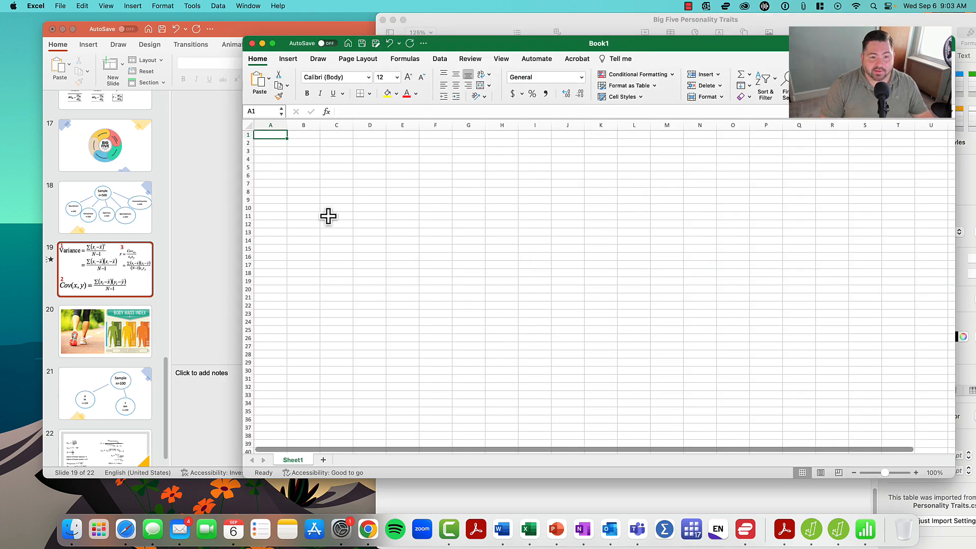
pyautogui.press('super+v')
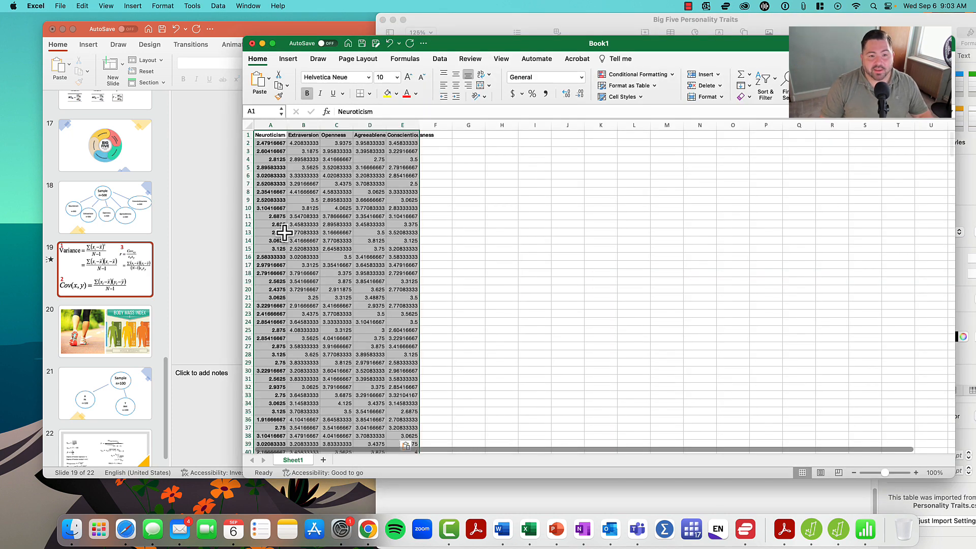
# - Insert a new column before Neuroticism and give it the header "id"
pyautogui.click(278, 125)
pyautogui.rightClick(277, 125)
pyautogui.click(300, 181)
pyautogui.click(258, 137)
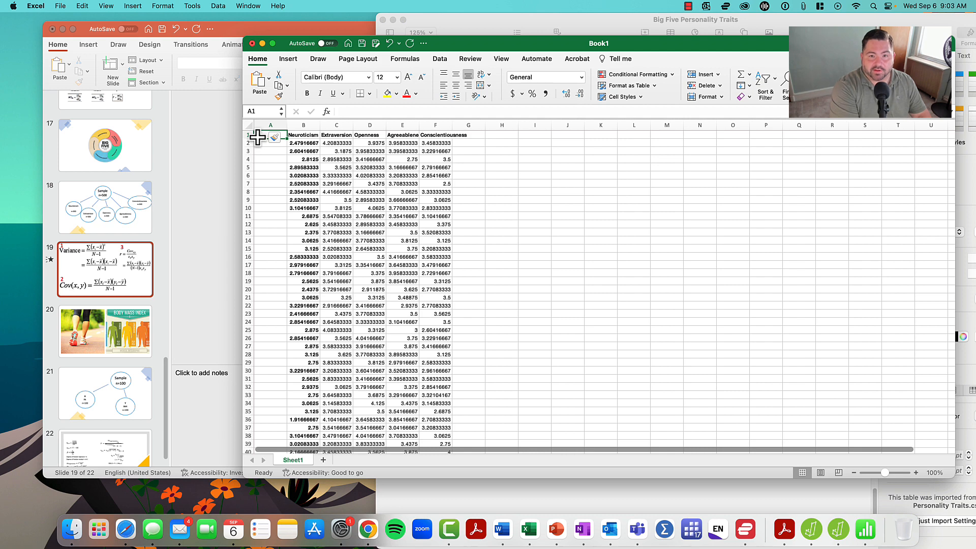
pyautogui.write('id')
pyautogui.press('Return')
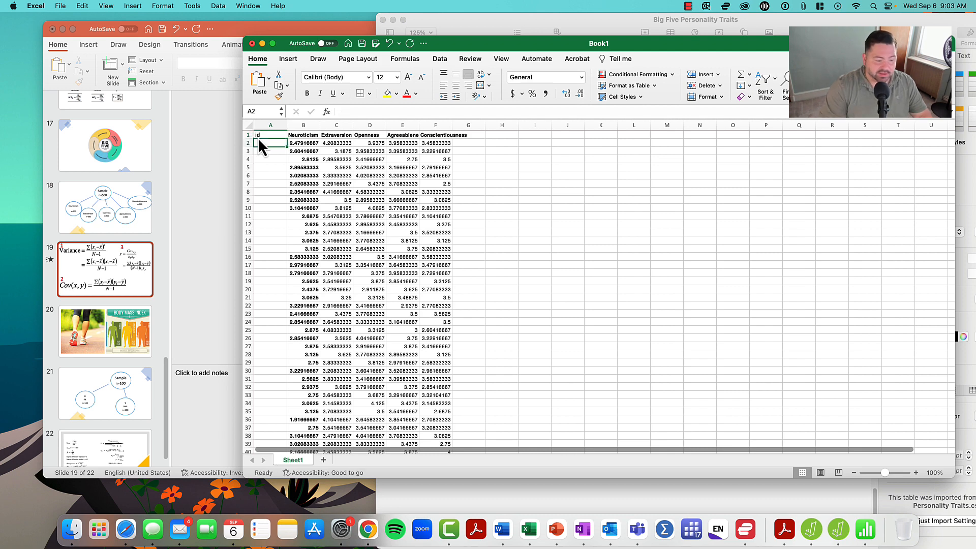
# - Number every data row in the id column as a series starting at 1, and check it down the sheet
pyautogui.write('1')
pyautogui.press('Return')
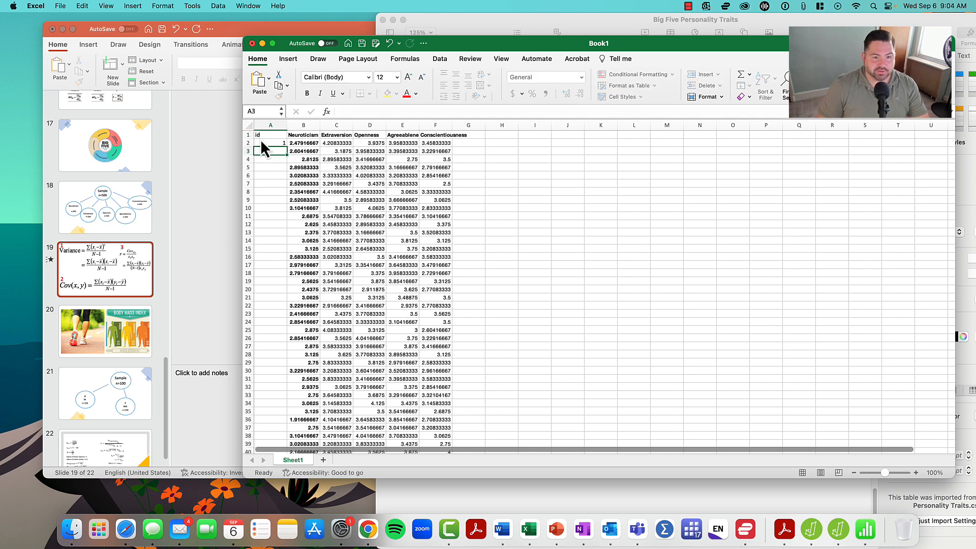
pyautogui.click(280, 145)
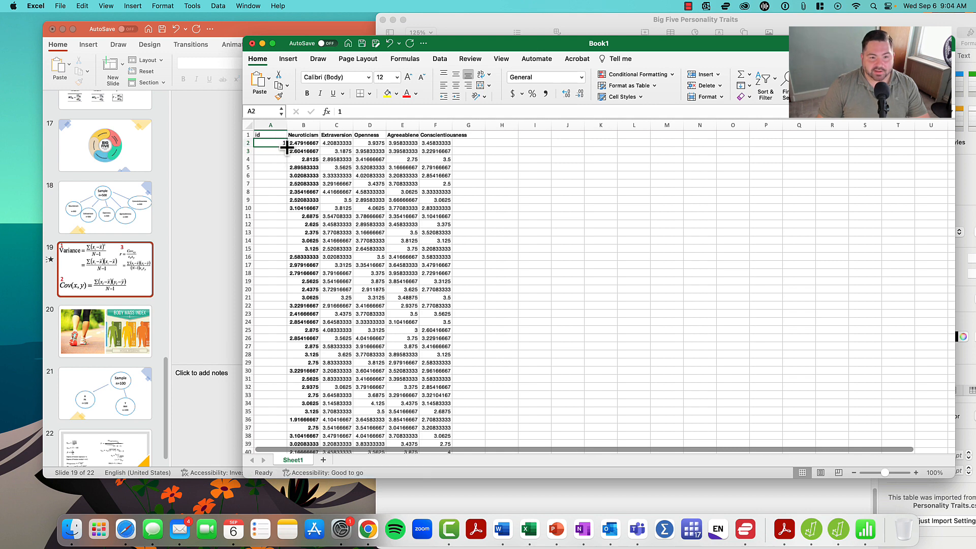
pyautogui.doubleClick(287, 147)
pyautogui.click(296, 144)
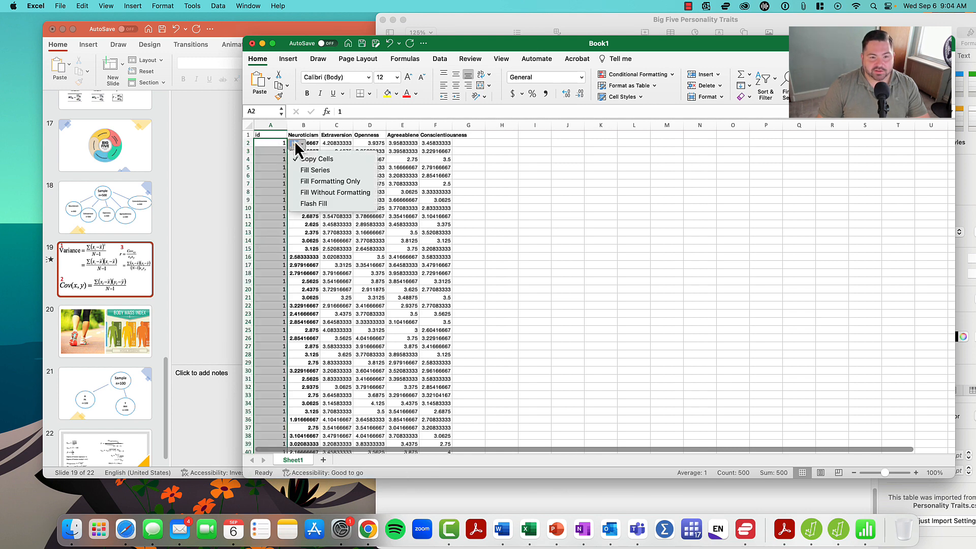
pyautogui.click(298, 170)
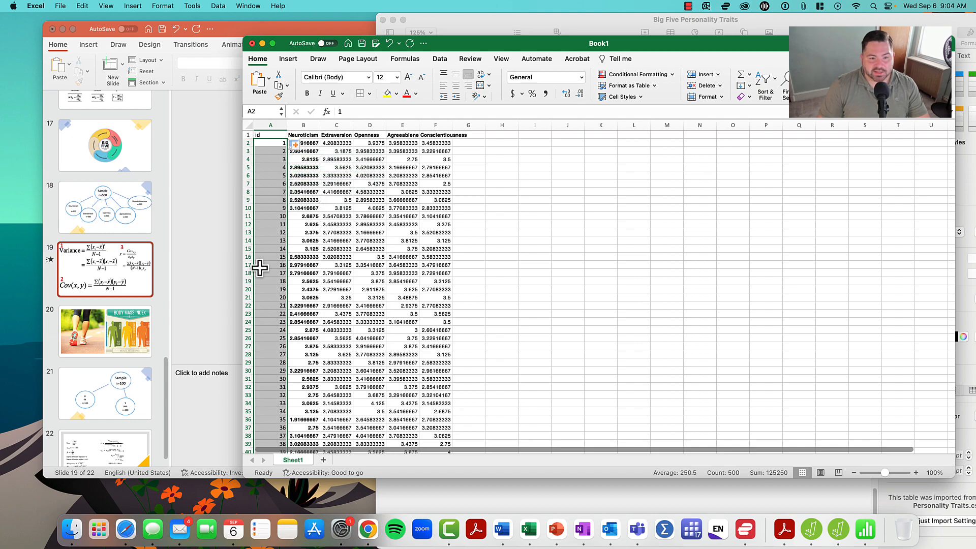
pyautogui.scroll(-20, 273, 294)
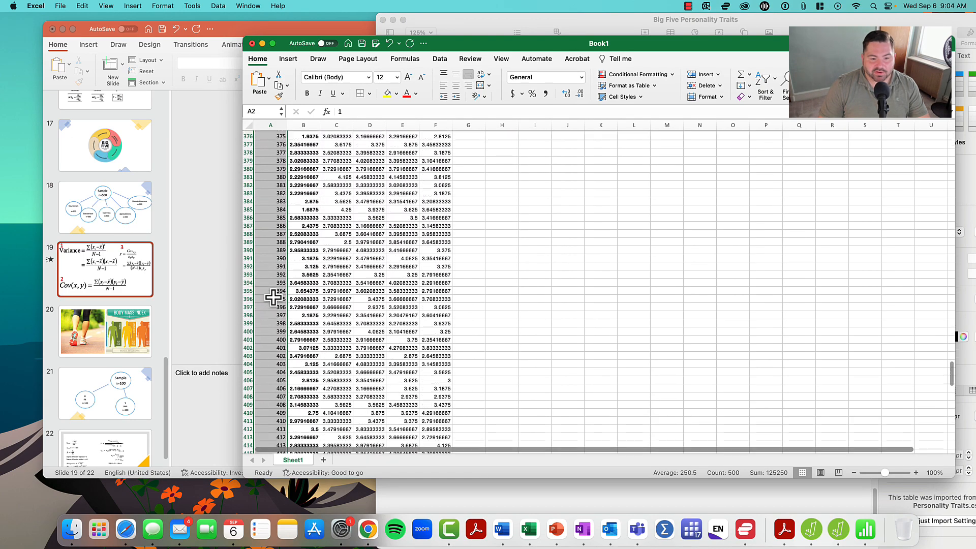
pyautogui.scroll(20, 273, 298)
pyautogui.scroll(-16, 257, 276)
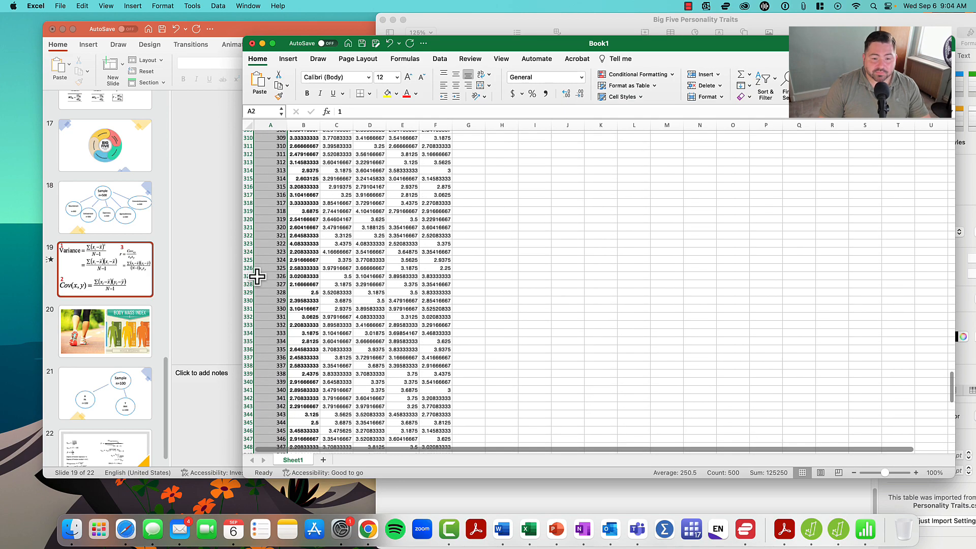
pyautogui.scroll(20, 257, 274)
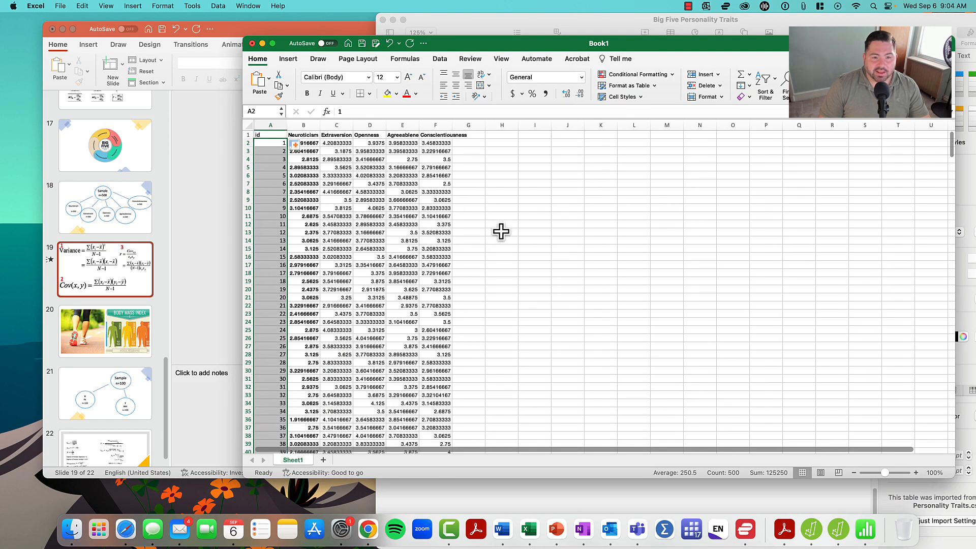
pyautogui.click(568, 208)
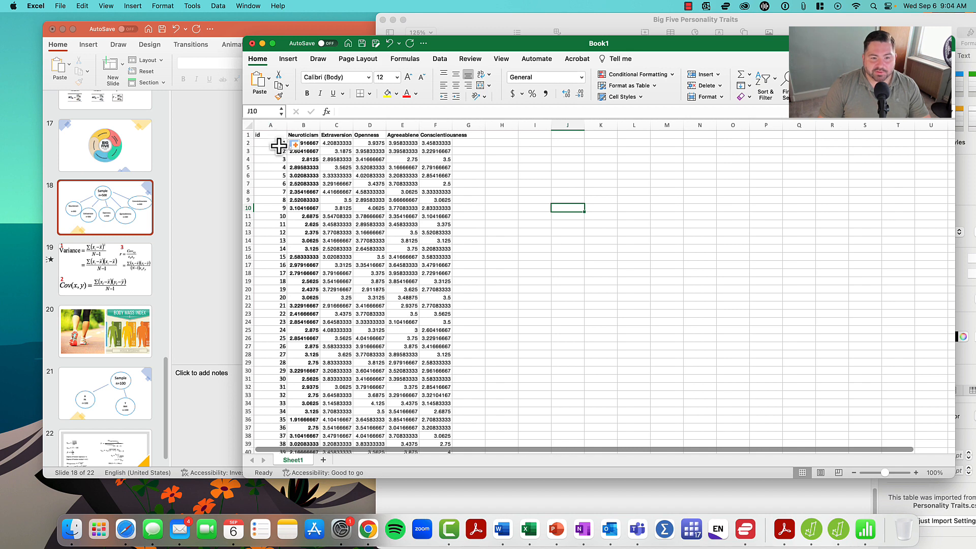
# - Go through the first participant's trait scores and fit the Conscientiousness column's width to its contents
pyautogui.click(310, 144)
pyautogui.press('Right')
pyautogui.press('Right')
pyautogui.press('Right')
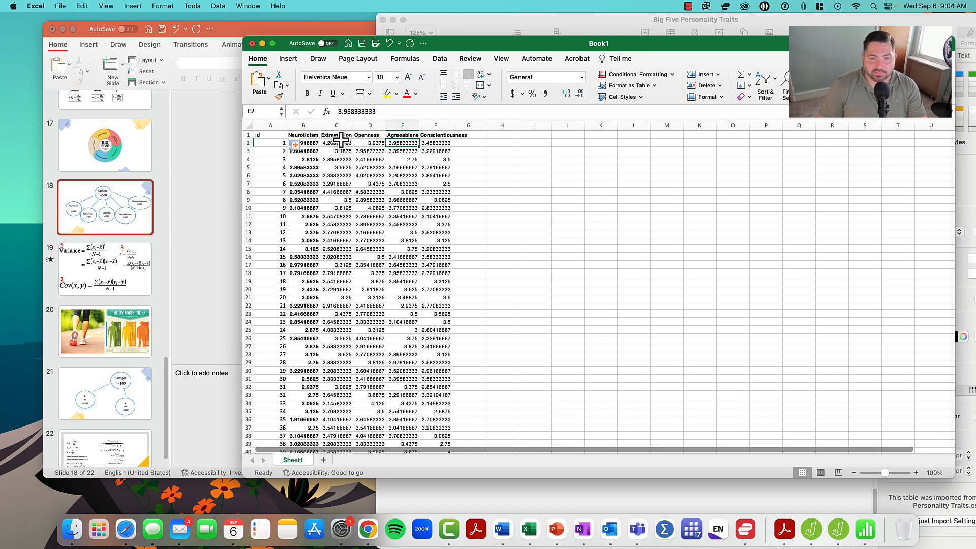
pyautogui.press('Right')
pyautogui.doubleClick(452, 125)
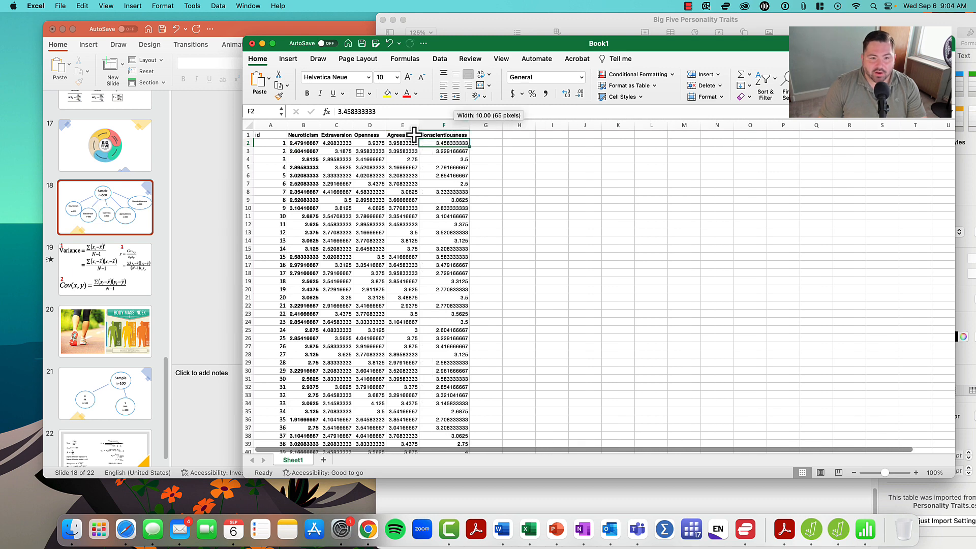
# - Copy the variance, covariance and correlation formulas from slide 19 in PowerPoint and paste them into the Excel sheet beside the data
pyautogui.scroll(-1, 186, 213)
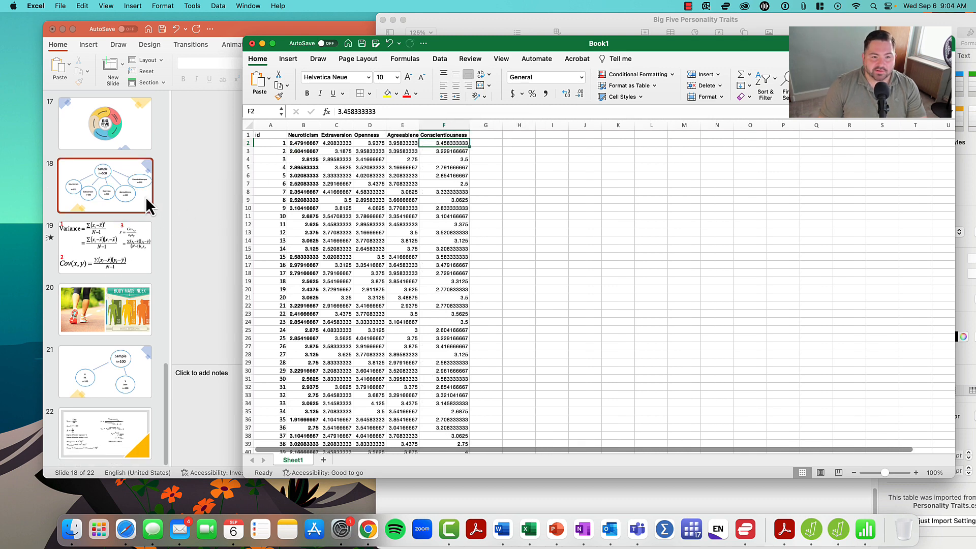
pyautogui.click(106, 246)
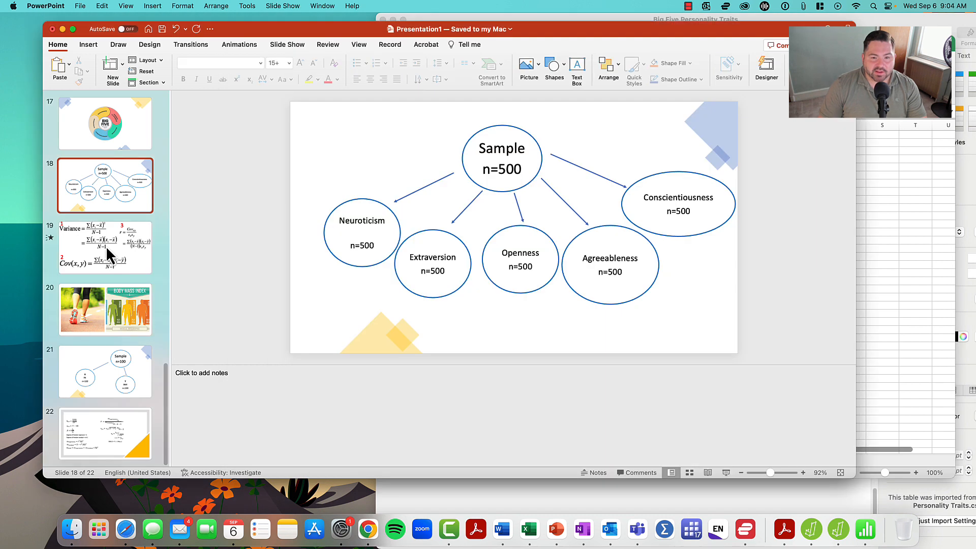
pyautogui.click(106, 246)
pyautogui.click(362, 143)
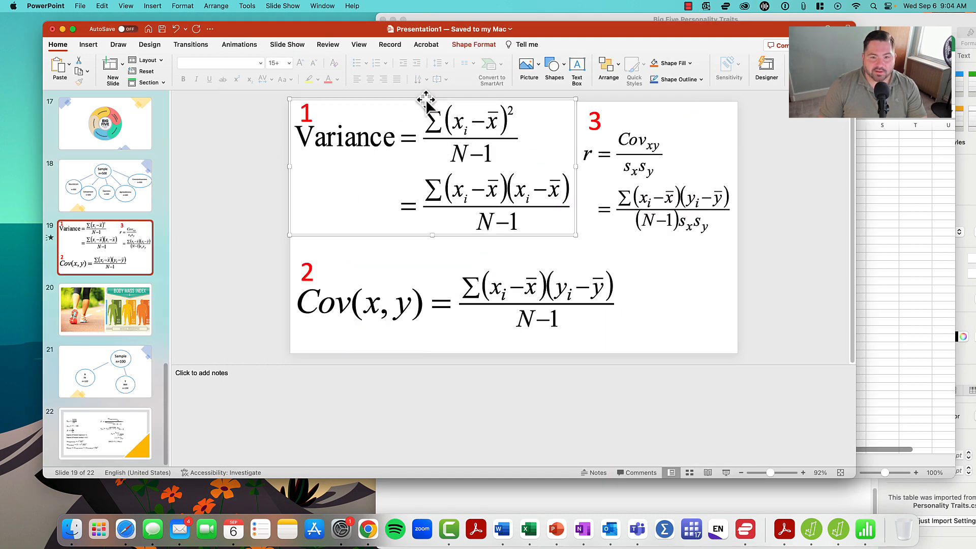
pyautogui.keyDown('shift'); pyautogui.click(483, 270); pyautogui.keyUp('shift')
pyautogui.keyDown('shift'); pyautogui.click(619, 199); pyautogui.keyUp('shift')
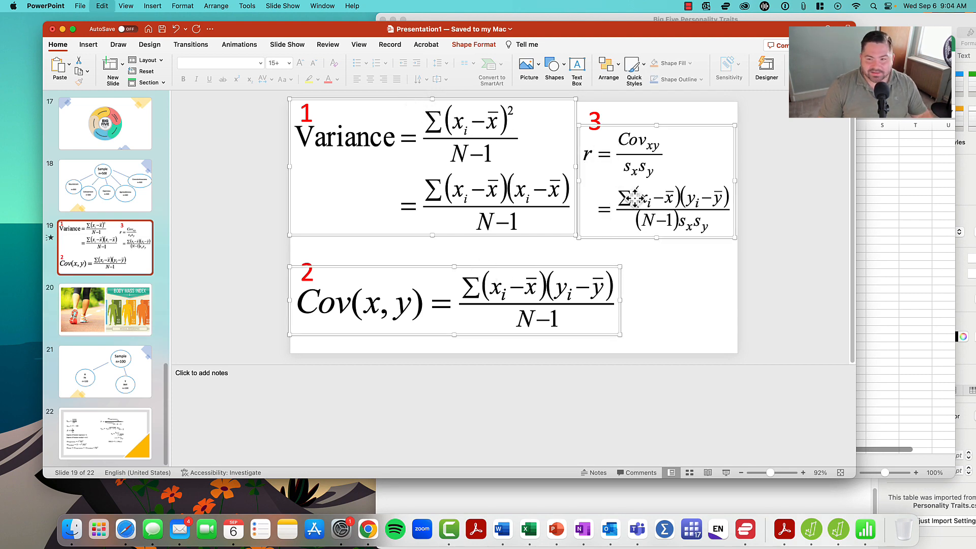
pyautogui.click(915, 187)
pyautogui.press('super+v')
pyautogui.moveTo(653, 166); pyautogui.dragTo(737, 165)
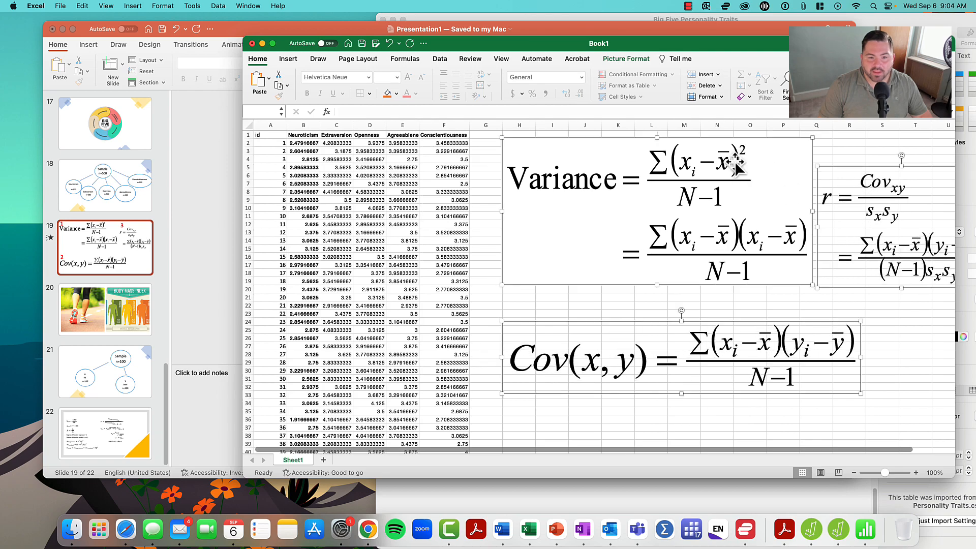
# - Make the workbook full screen and stack the formulas well away from the data: correlation above covariance, with variance beneath
pyautogui.click(275, 43)
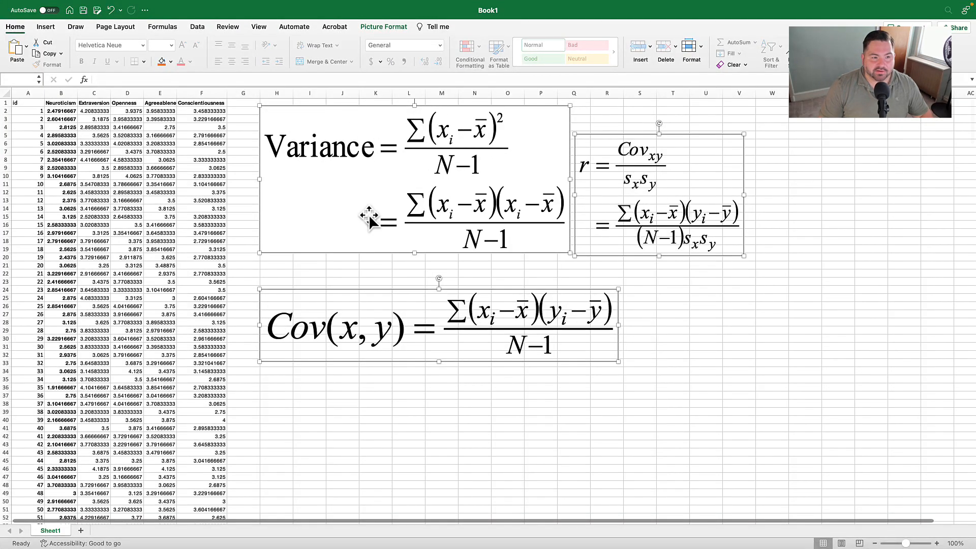
pyautogui.click(155, 152)
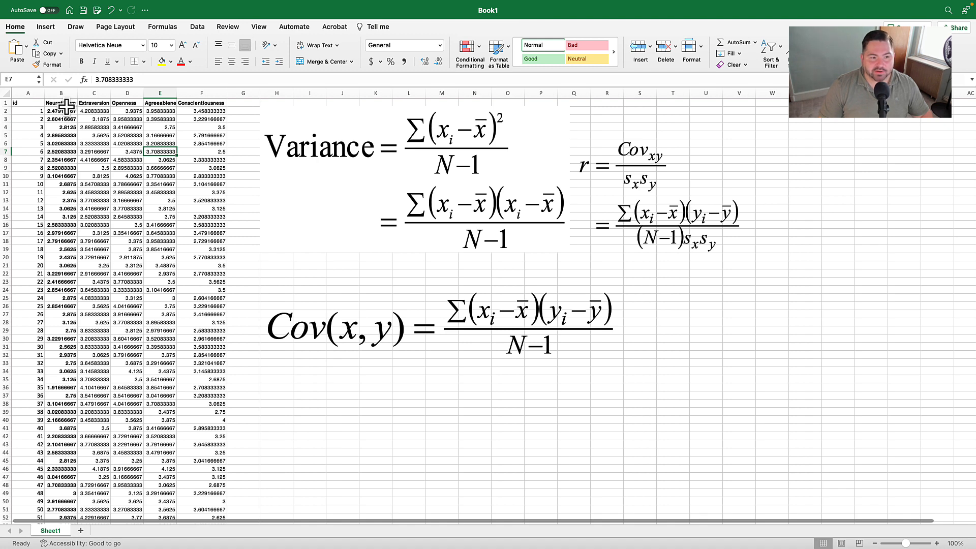
pyautogui.moveTo(689, 191); pyautogui.dragTo(875, 172)
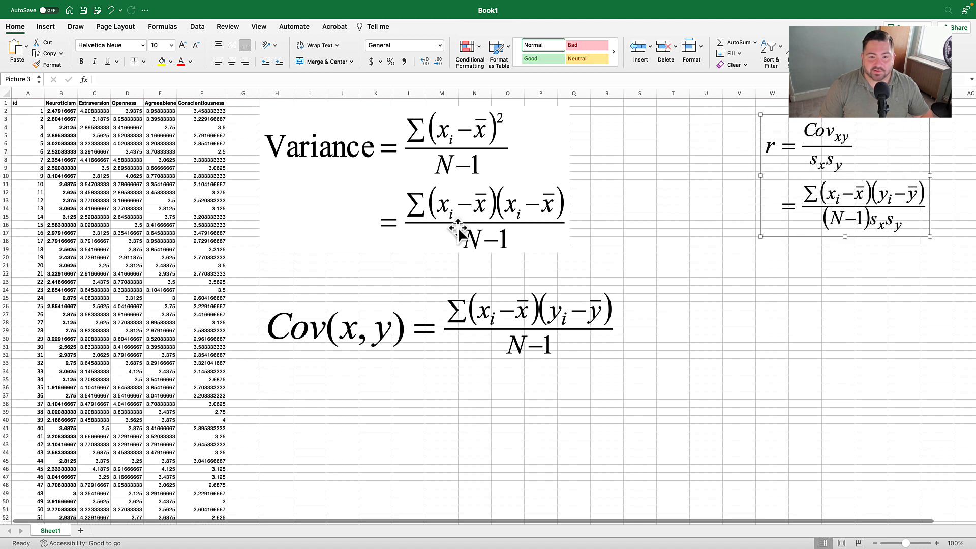
pyautogui.click(412, 306)
pyautogui.moveTo(412, 306); pyautogui.dragTo(757, 288)
pyautogui.moveTo(423, 187); pyautogui.dragTo(816, 430)
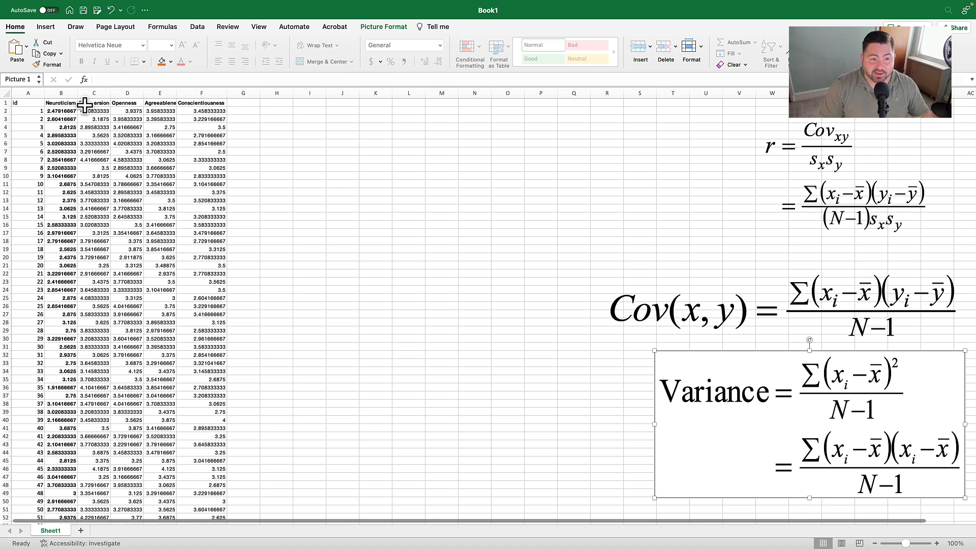
pyautogui.click(300, 215)
# - Delete the Openness, Agreeableness and Conscientiousness columns
pyautogui.click(137, 92)
pyautogui.moveTo(136, 92); pyautogui.dragTo(198, 94)
pyautogui.rightClick(200, 93)
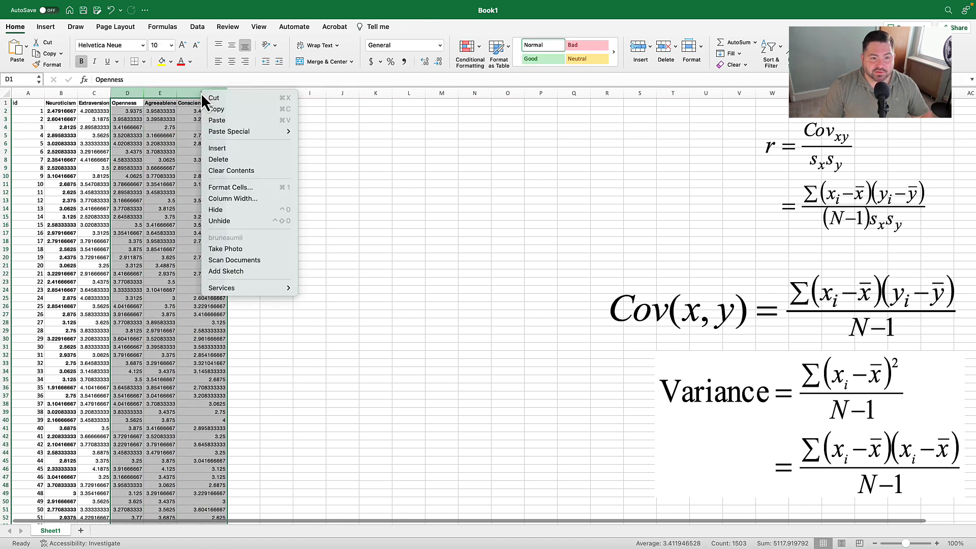
pyautogui.click(239, 161)
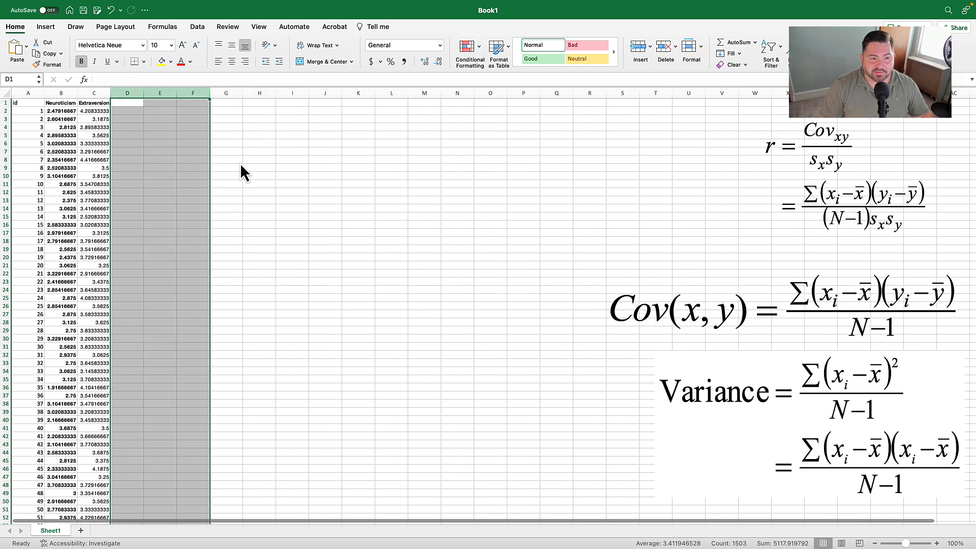
pyautogui.click(240, 168)
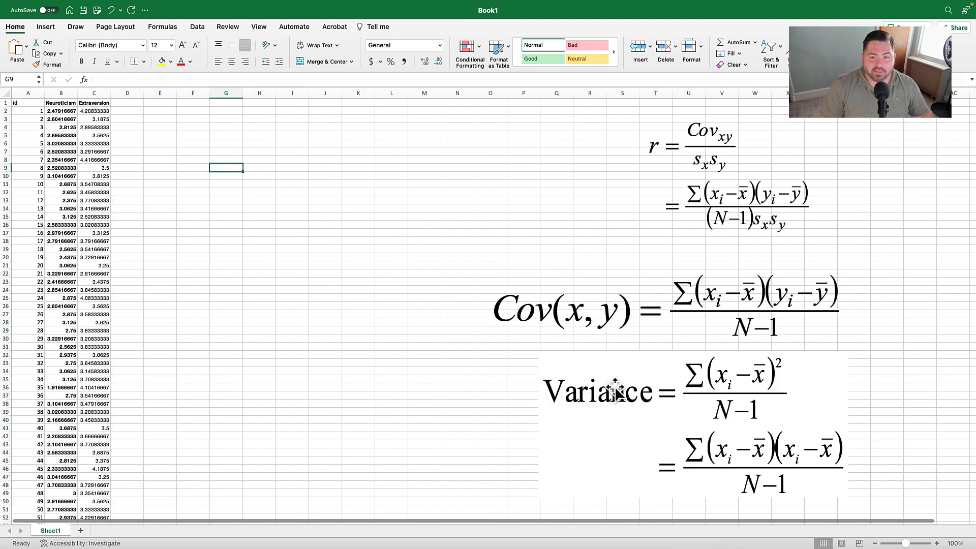
# - Move the variance formula up to about columns I–R near the data, and shift the correlation and covariance formulas farther out
pyautogui.moveTo(631, 390); pyautogui.dragTo(399, 152)
pyautogui.moveTo(696, 176); pyautogui.dragTo(836, 173)
pyautogui.moveTo(752, 310); pyautogui.dragTo(865, 331)
pyautogui.click(249, 231)
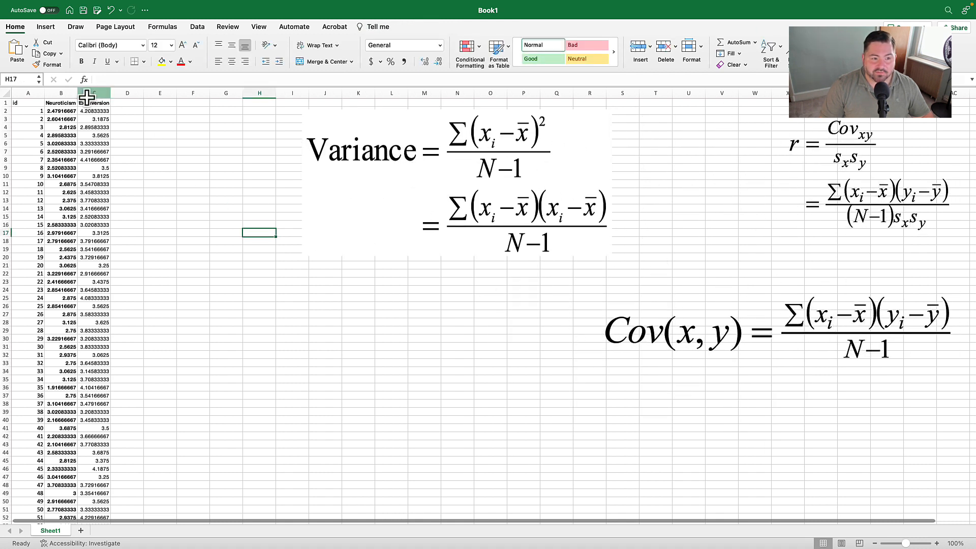
# - Insert an empty column between the Neuroticism and Extraversion columns
pyautogui.click(100, 91)
pyautogui.rightClick(99, 91)
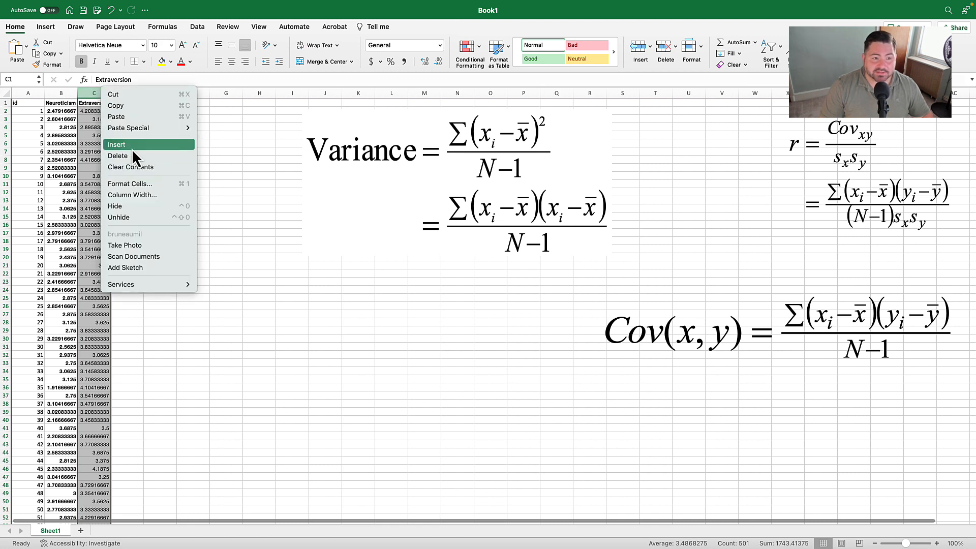
pyautogui.click(133, 146)
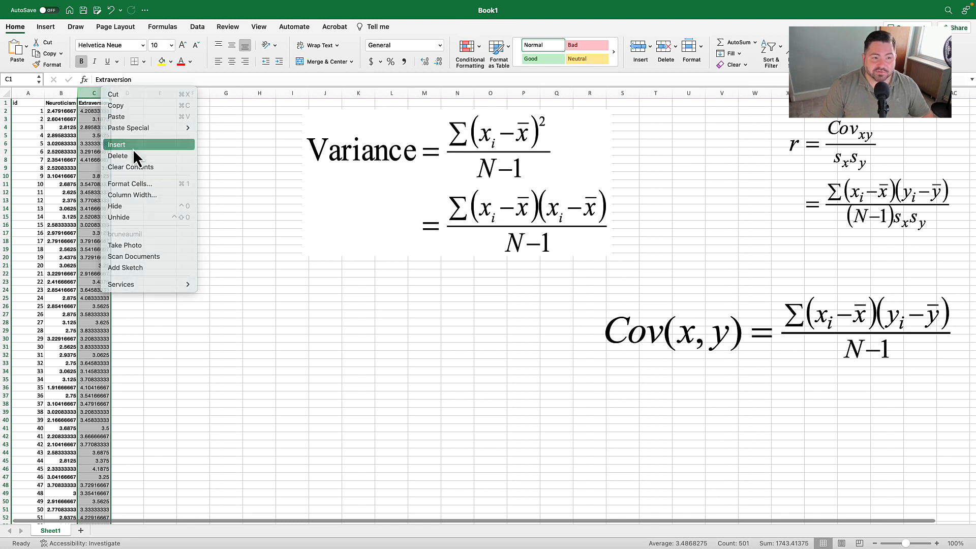
pyautogui.click(218, 184)
# - Calculate the mean Neuroticism score in B503, below the data, with =AVERAGE(B2:B501)
pyautogui.click(70, 128)
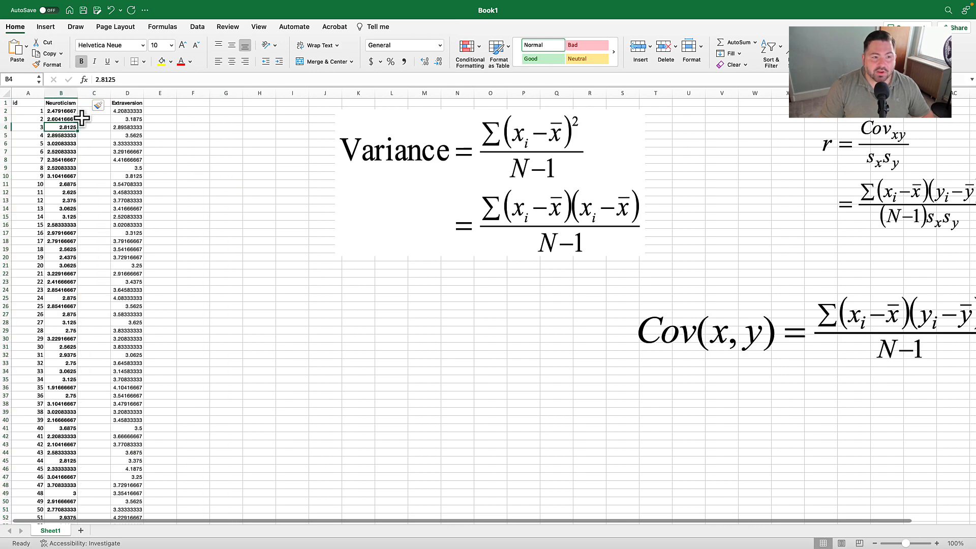
pyautogui.scroll(-20, 72, 206)
pyautogui.scroll(-20, 72, 209)
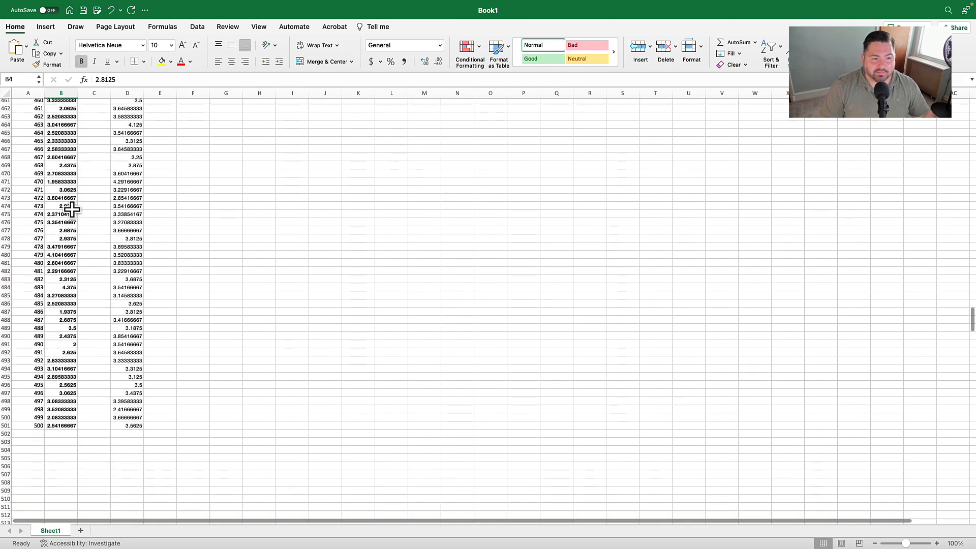
pyautogui.scroll(10, 71, 208)
pyautogui.scroll(2, 72, 209)
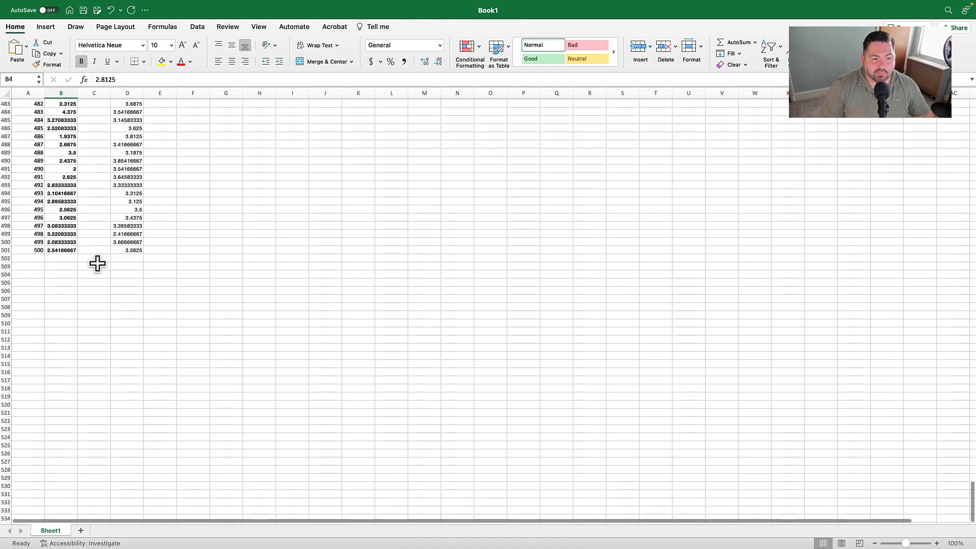
pyautogui.click(62, 269)
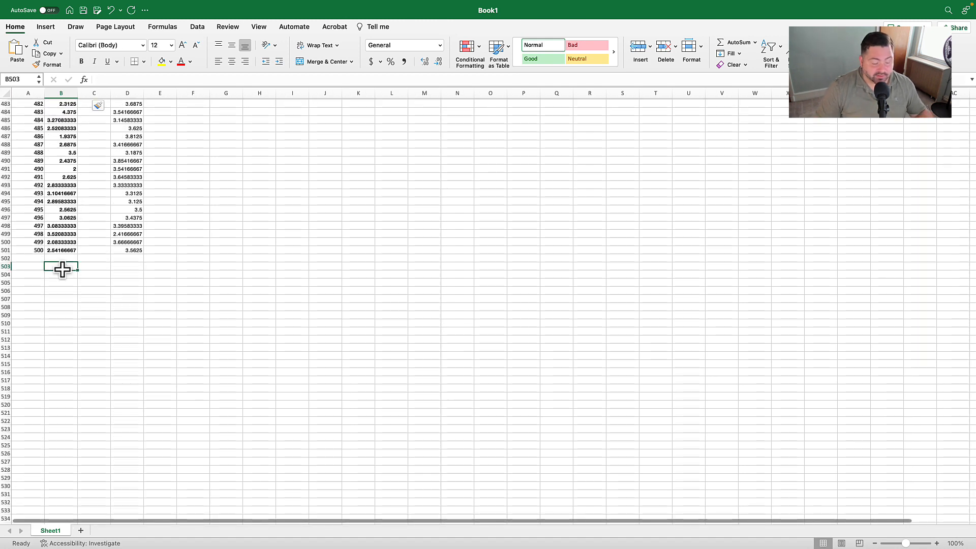
pyautogui.write('=')
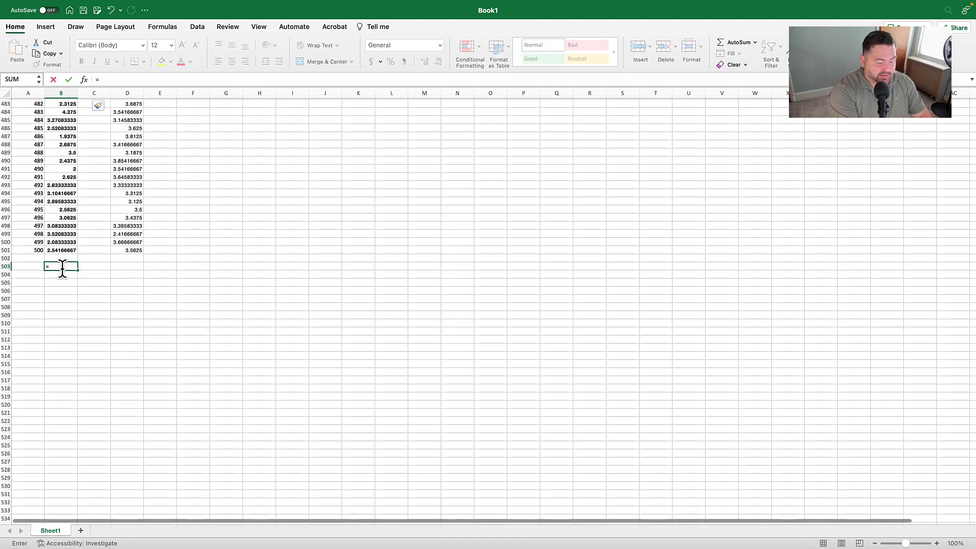
pyautogui.write('average(')
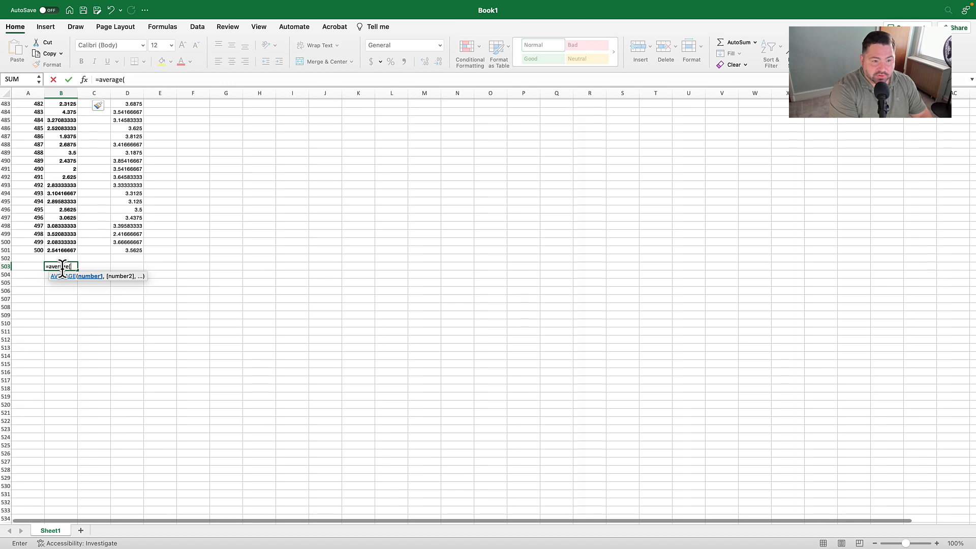
pyautogui.write('b2')
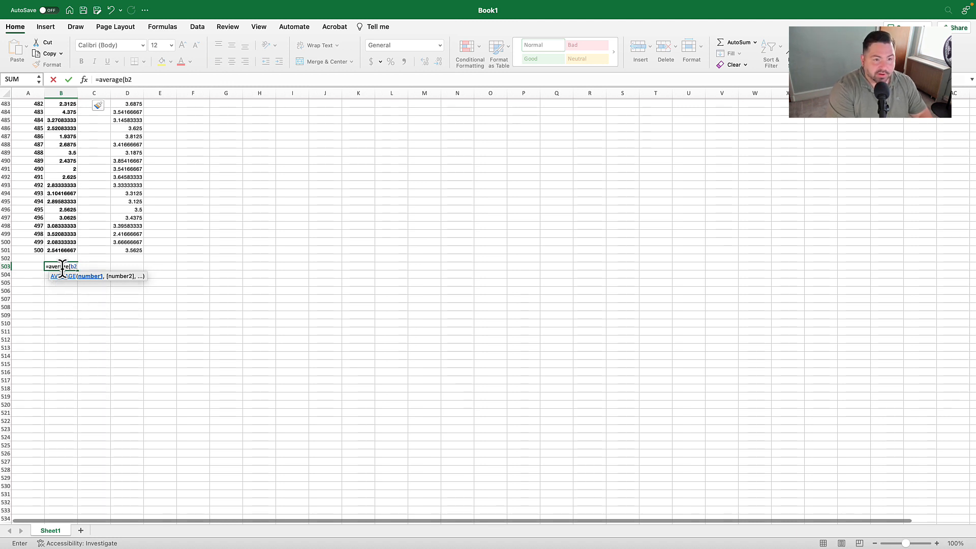
pyautogui.write(':b501')
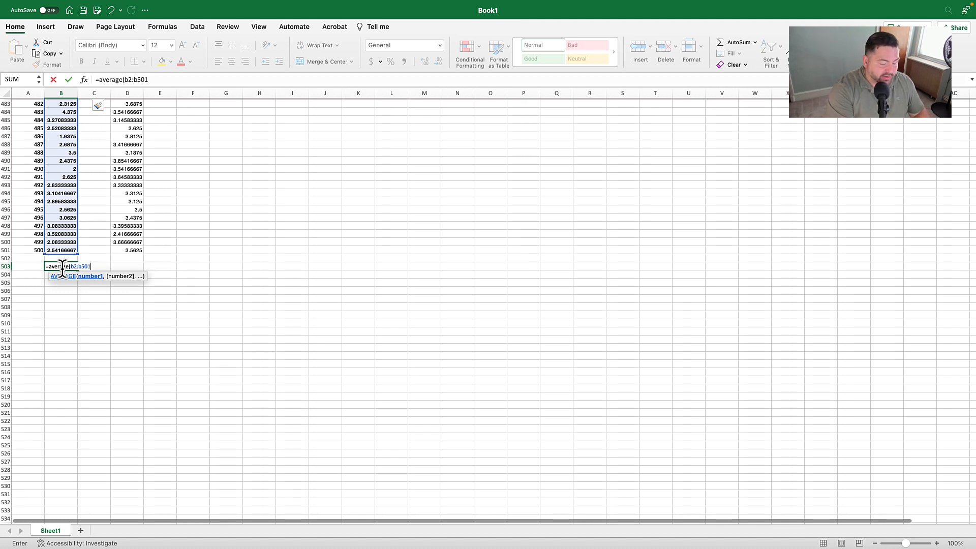
pyautogui.write(')')
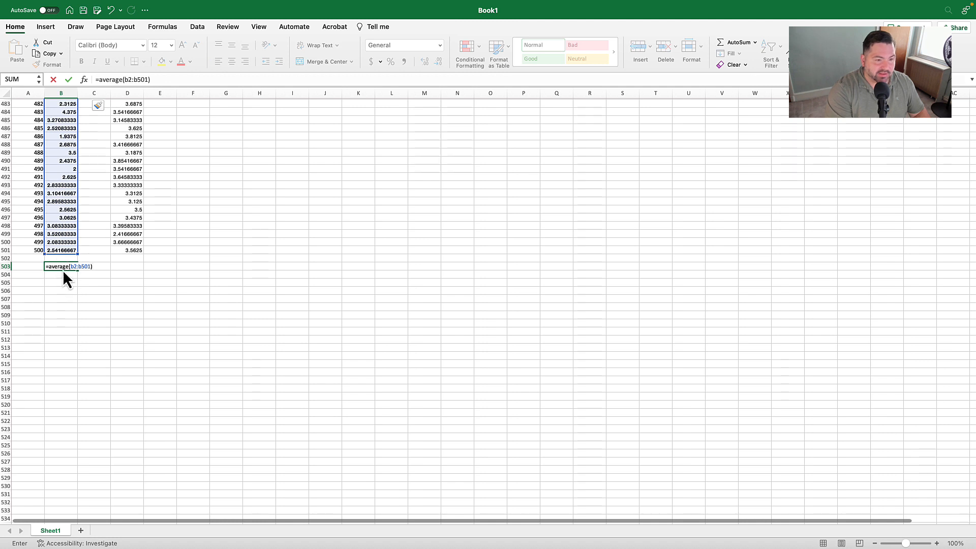
pyautogui.hotkey('ctrl', 'Return')
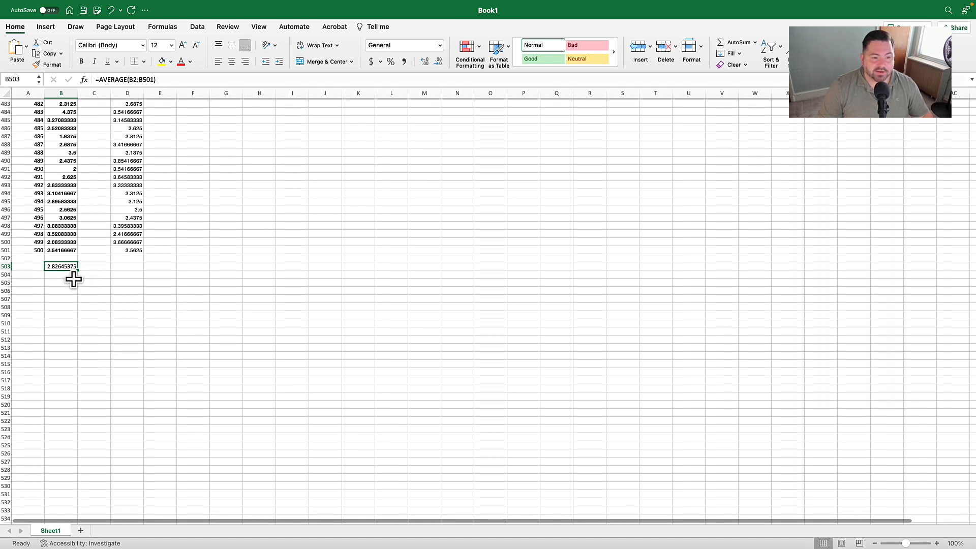
# - Label the empty column beside Neuroticism "dev" in C1
pyautogui.scroll(20, 119, 214)
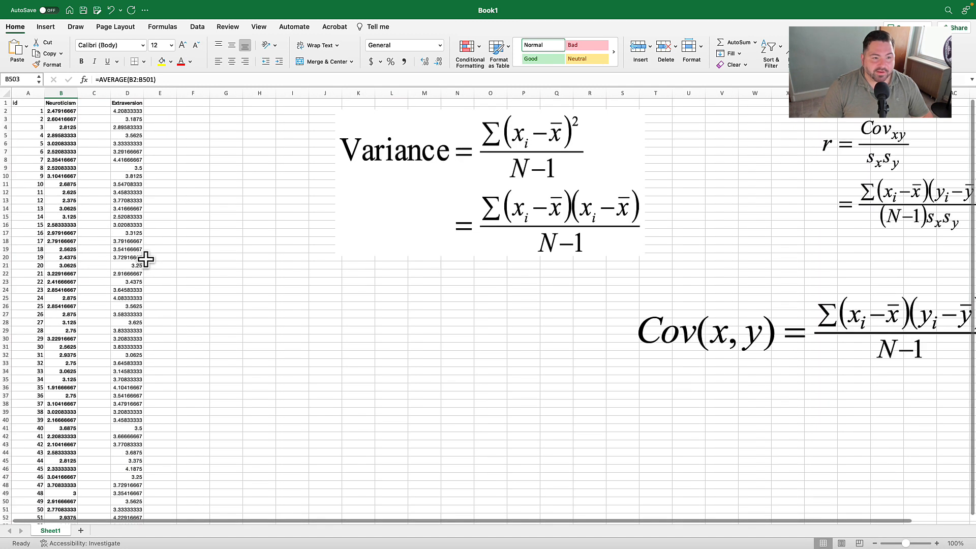
pyautogui.click(91, 103)
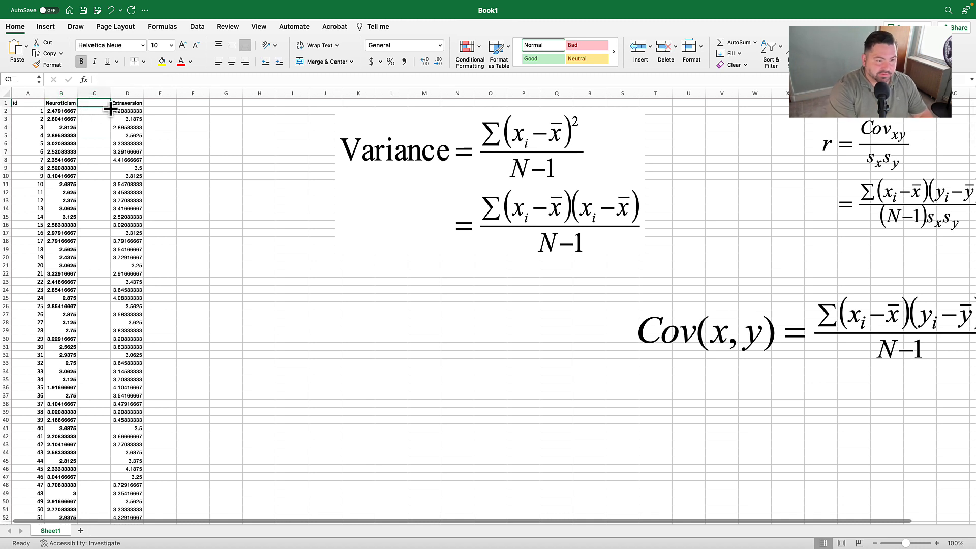
pyautogui.write('dev')
pyautogui.press('Return')
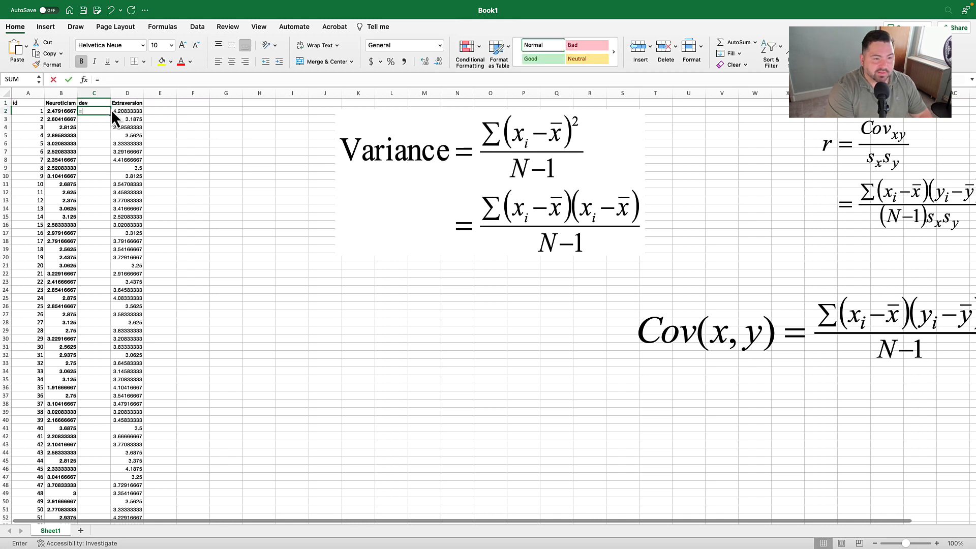
# - Enter =B2-$B$503 in C2 to get the first Neuroticism score's deviation from the mean
pyautogui.write('=')
pyautogui.click(57, 111)
pyautogui.write('-')
pyautogui.scroll(-20, 196, 261)
pyautogui.scroll(10, 128, 218)
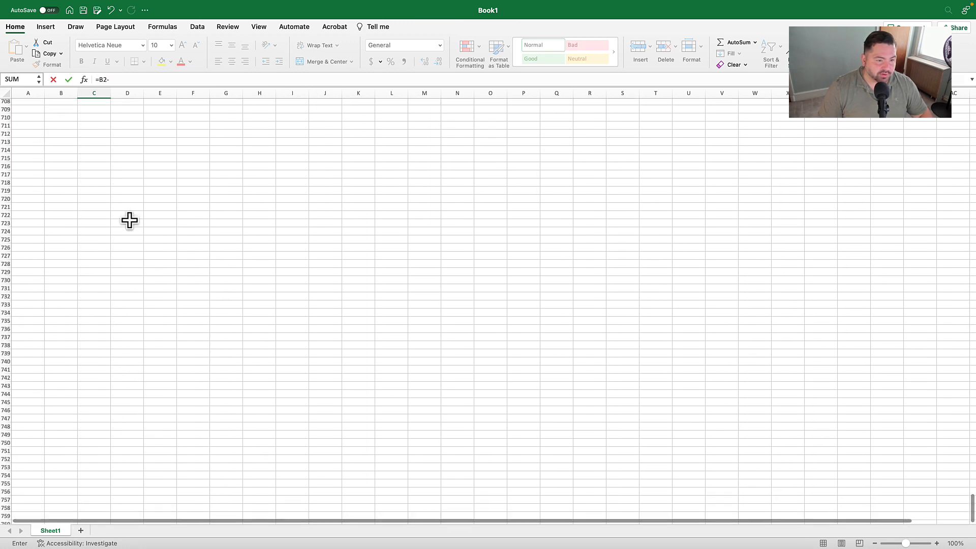
pyautogui.scroll(-5, 128, 217)
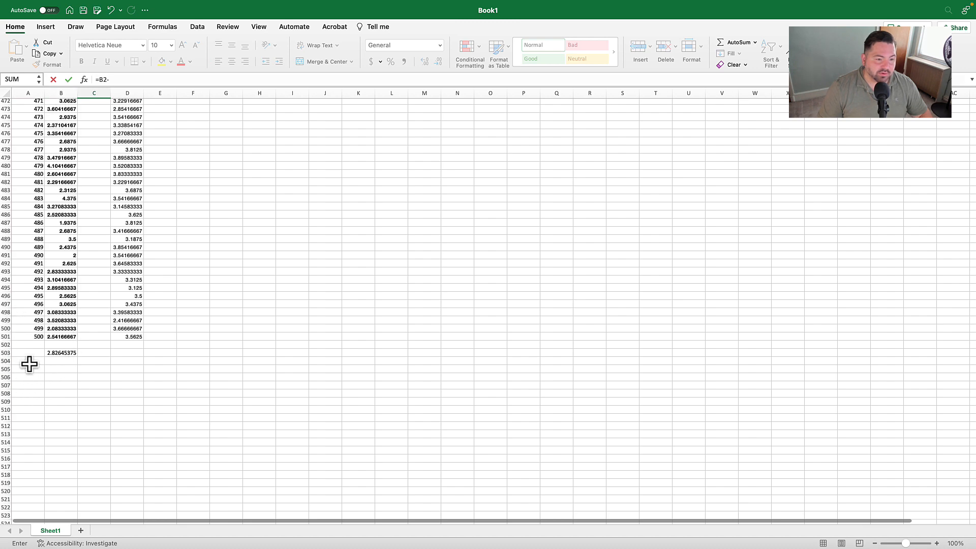
pyautogui.scroll(20, 84, 318)
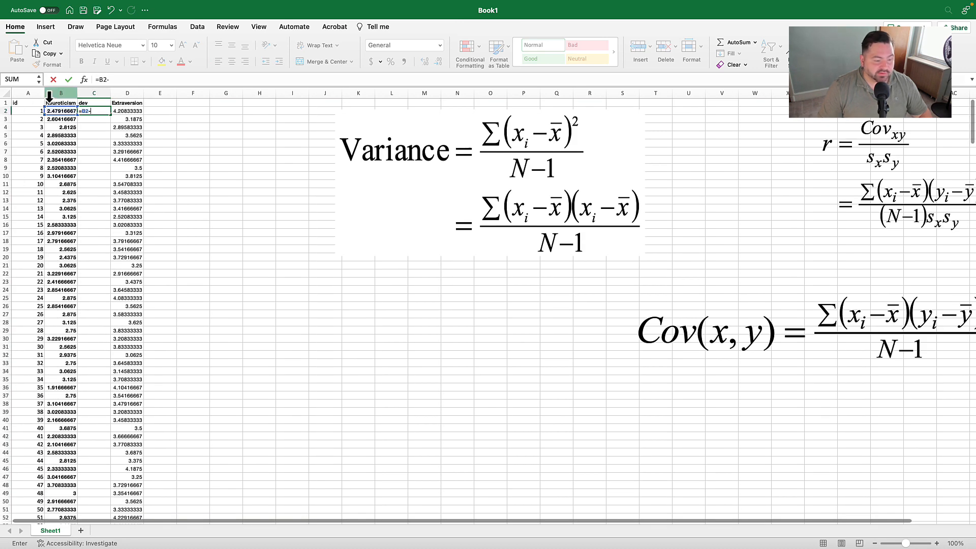
pyautogui.write('$')
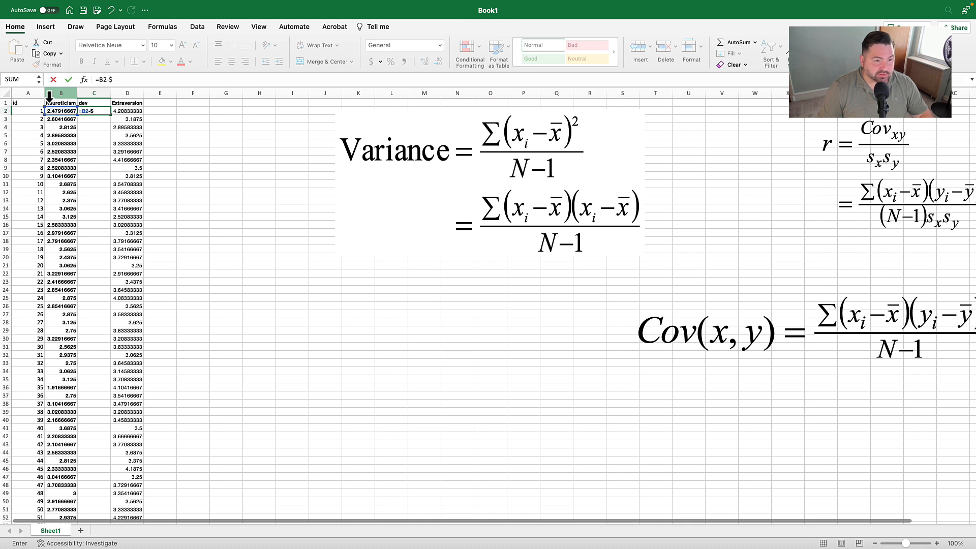
pyautogui.write('b$503')
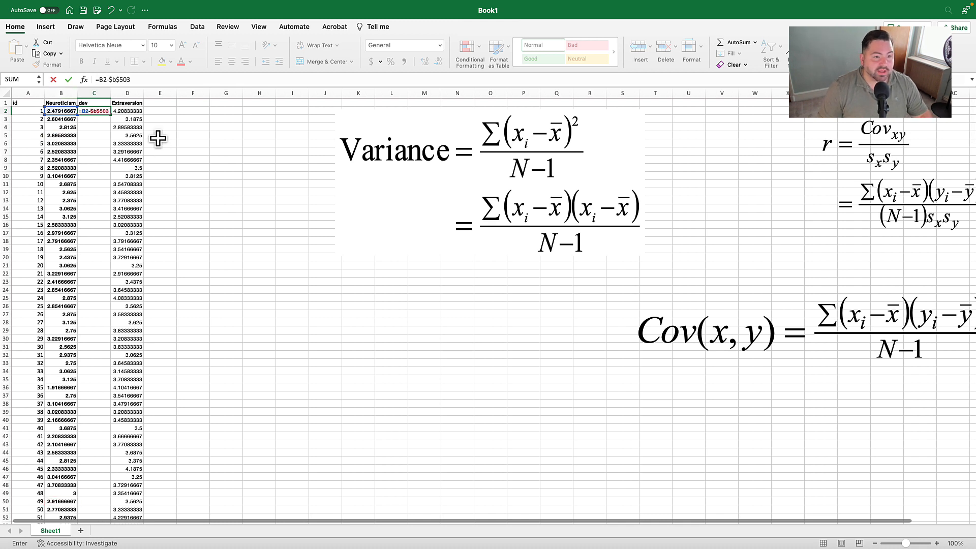
pyautogui.click(165, 76)
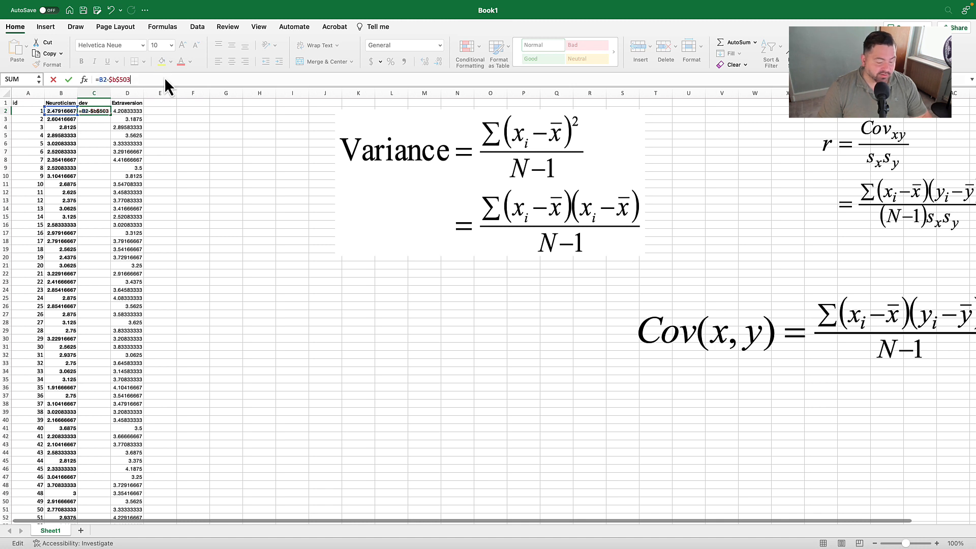
pyautogui.press('Return')
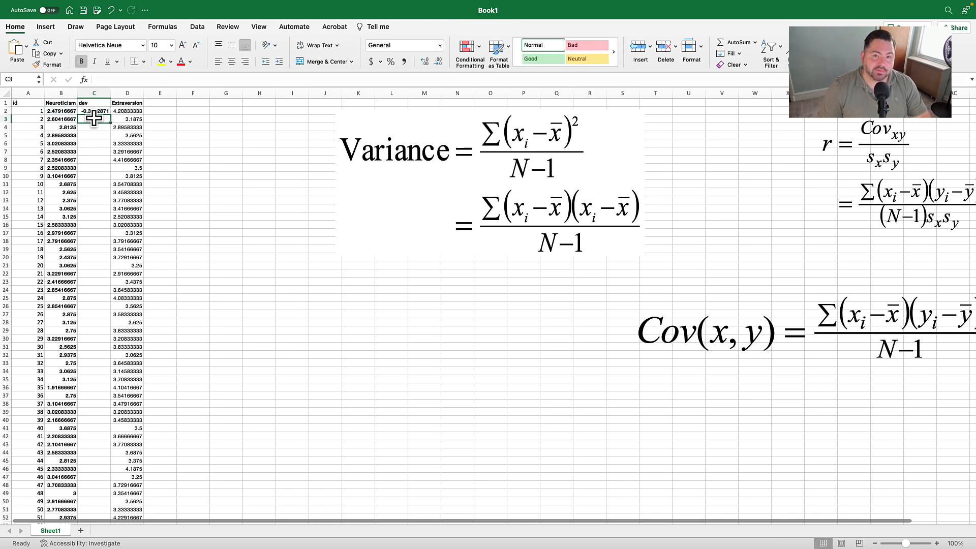
# - Fill the deviation formula from C2 down through all the data rows and check the filled column
pyautogui.click(96, 111)
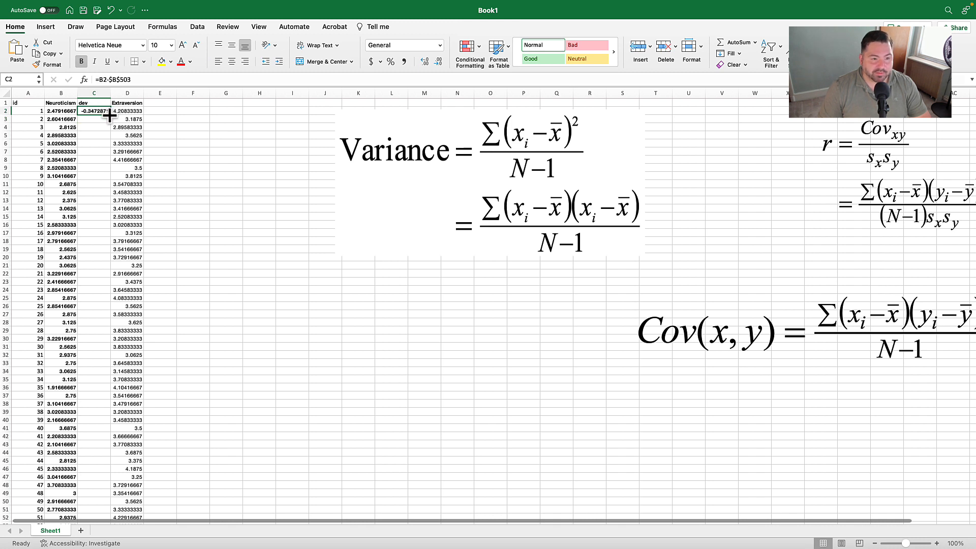
pyautogui.doubleClick(110, 116)
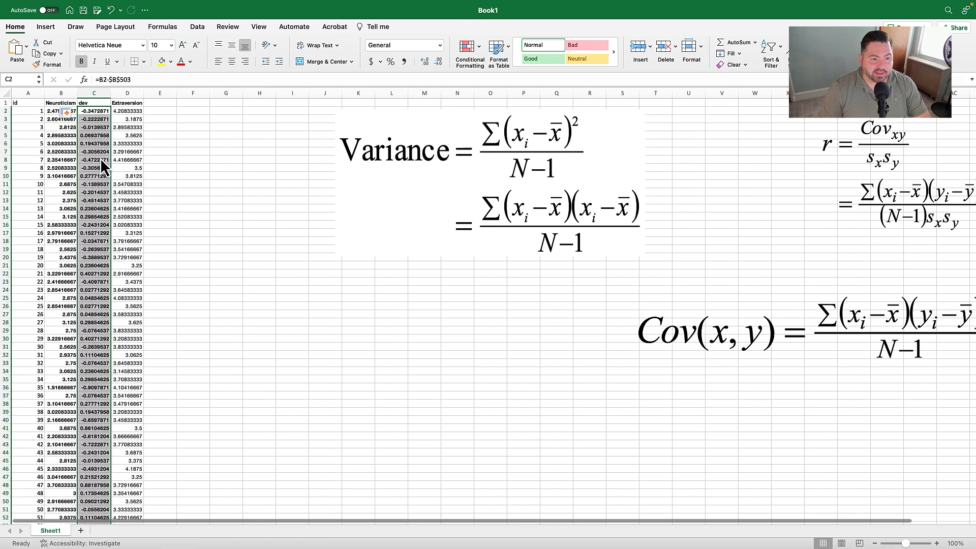
pyautogui.scroll(-20, 101, 153)
pyautogui.scroll(-20, 97, 175)
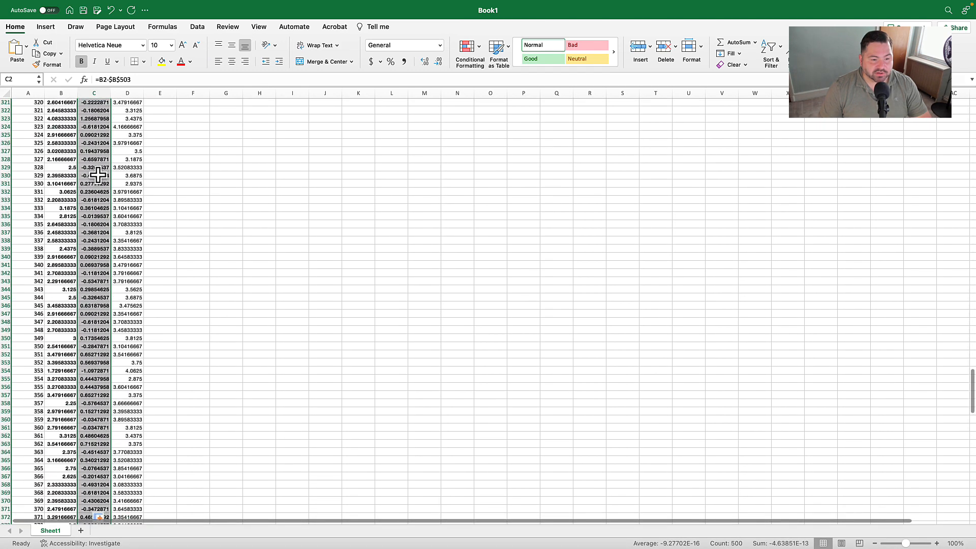
pyautogui.scroll(20, 97, 174)
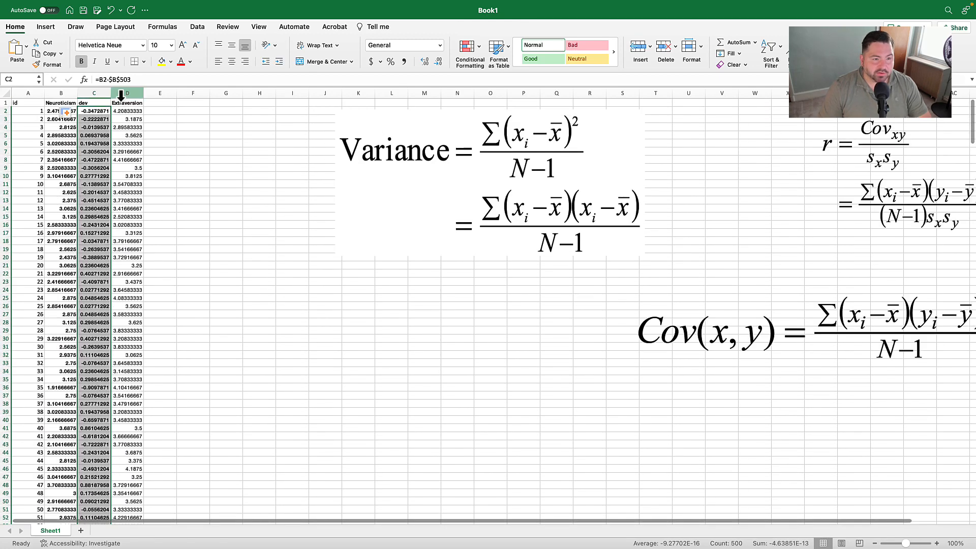
# - Insert a column before Extraversion and label it "dev square" in D1
pyautogui.click(121, 96)
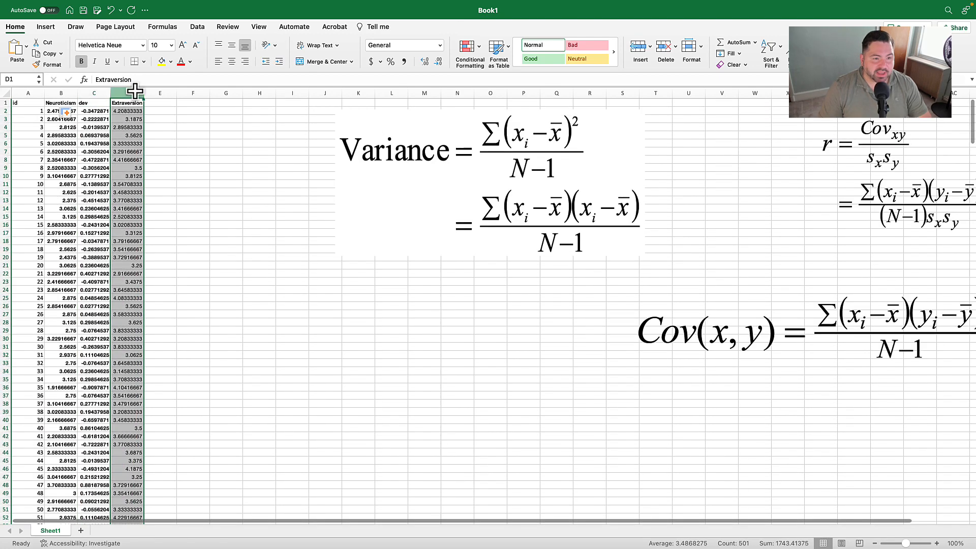
pyautogui.rightClick(130, 93)
pyautogui.click(160, 145)
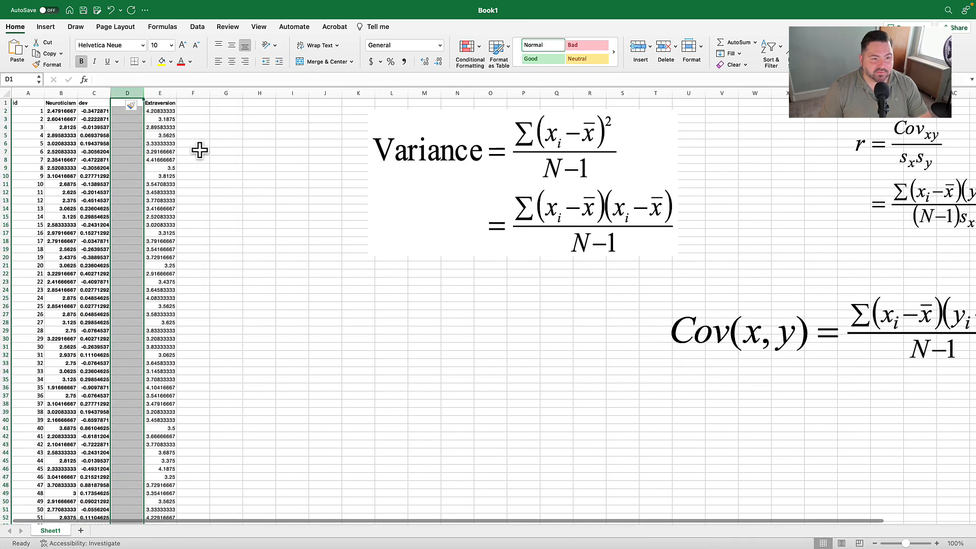
pyautogui.click(125, 104)
pyautogui.write('dev square')
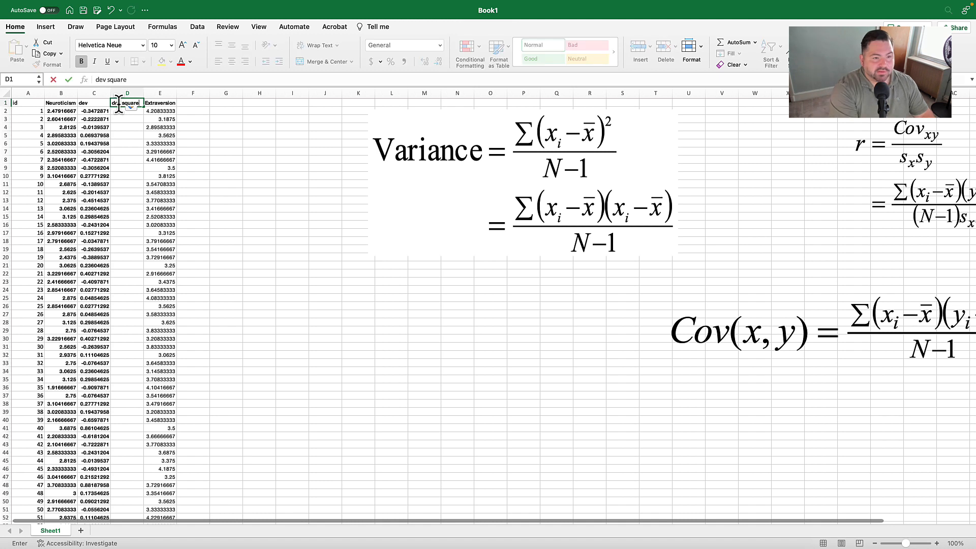
pyautogui.press('Return')
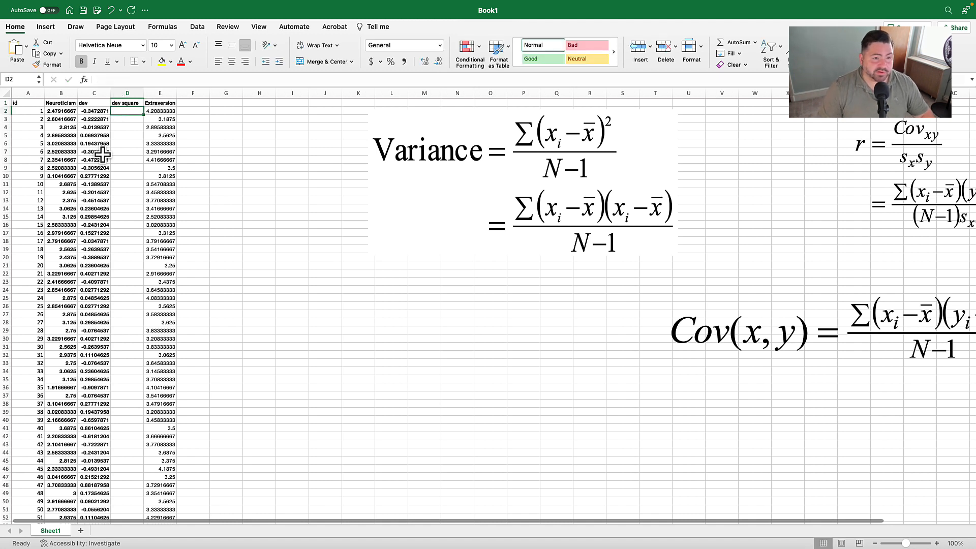
# - Enter =C2*C2 in D2 to square the first Neuroticism deviation
pyautogui.write('=')
pyautogui.click(107, 111)
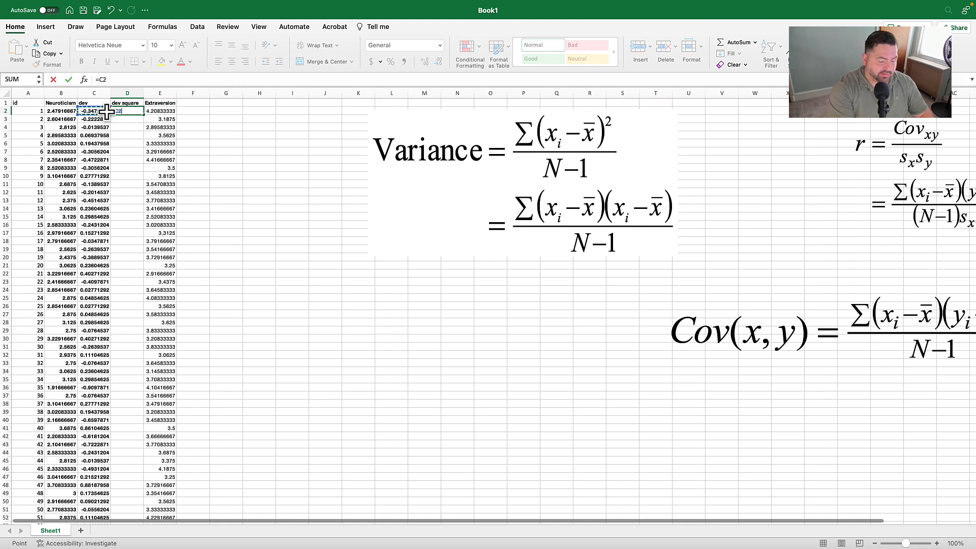
pyautogui.write('*')
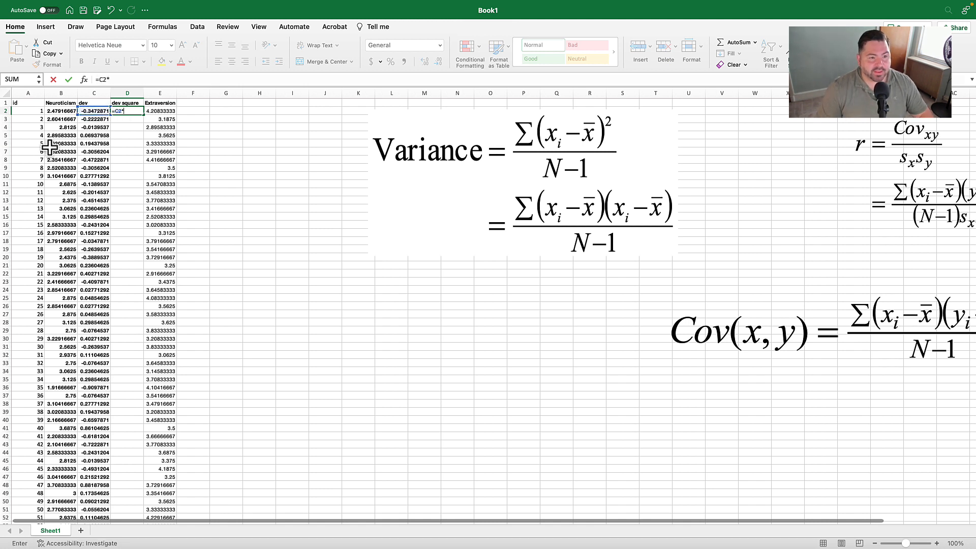
pyautogui.click(102, 111)
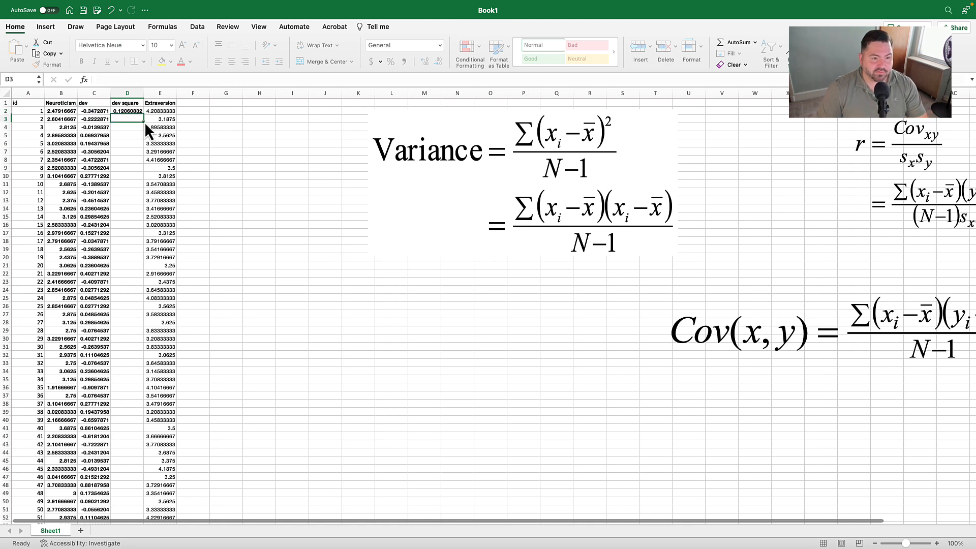
pyautogui.press('Return')
# - Fill the squared-deviation formula from D2 down through all the data rows
pyautogui.click(134, 111)
pyautogui.doubleClick(144, 115)
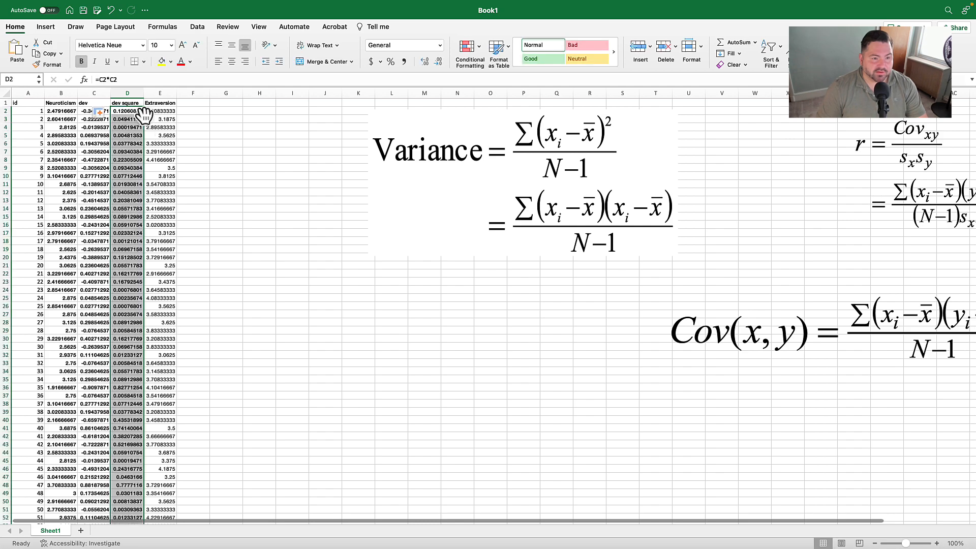
pyautogui.scroll(-5, 138, 226)
pyautogui.scroll(-20, 138, 226)
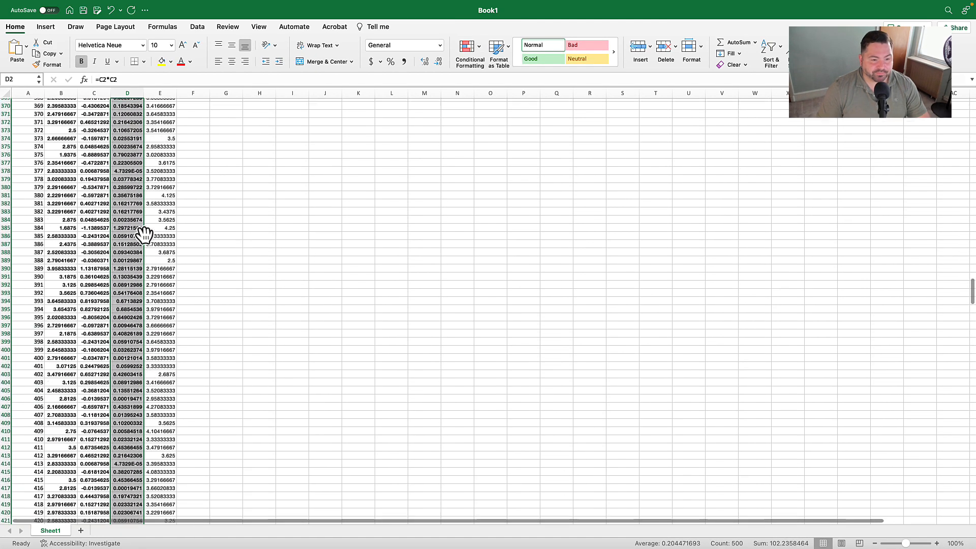
# - Enter =SUM(D2:D501) in D503 to total the squared Neuroticism deviations
pyautogui.scroll(-5, 145, 236)
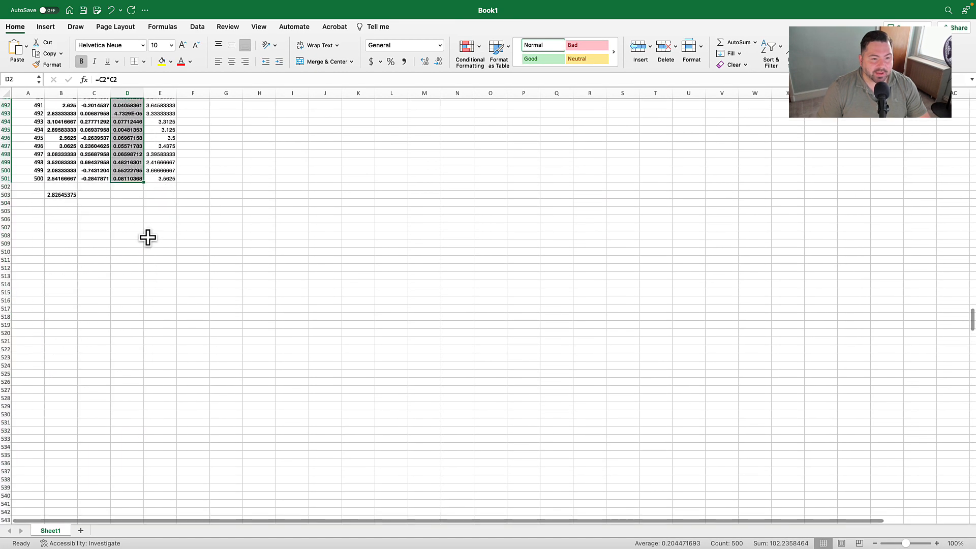
pyautogui.click(128, 195)
pyautogui.write('=')
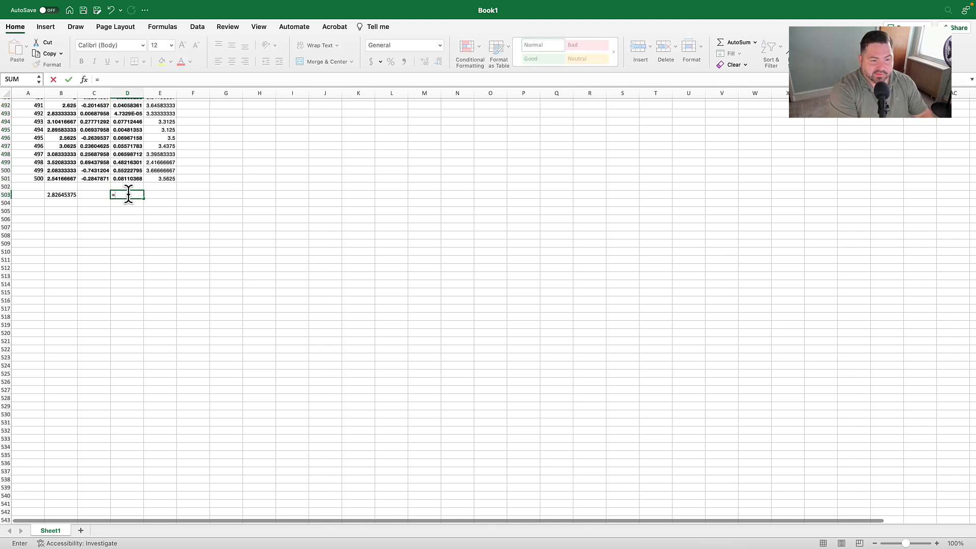
pyautogui.write('sum')
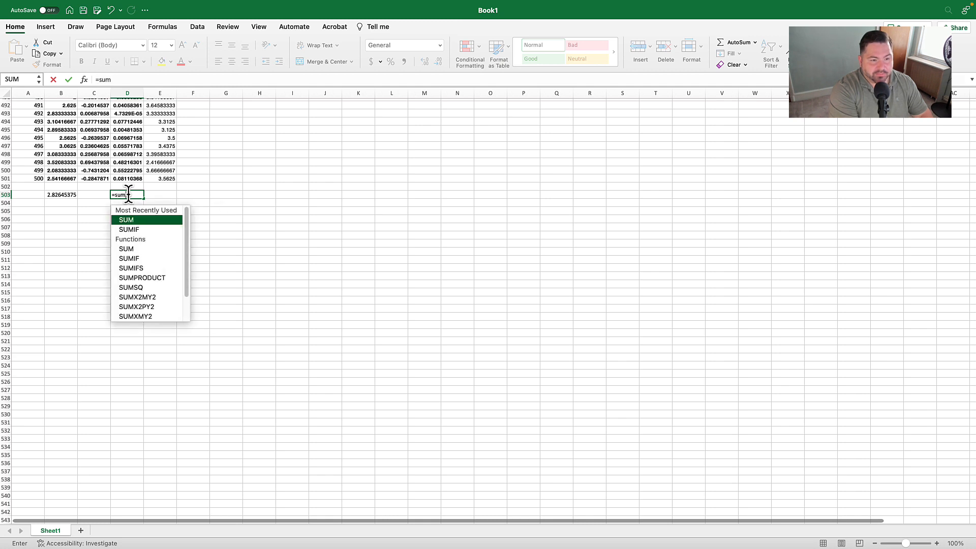
pyautogui.write('(d2')
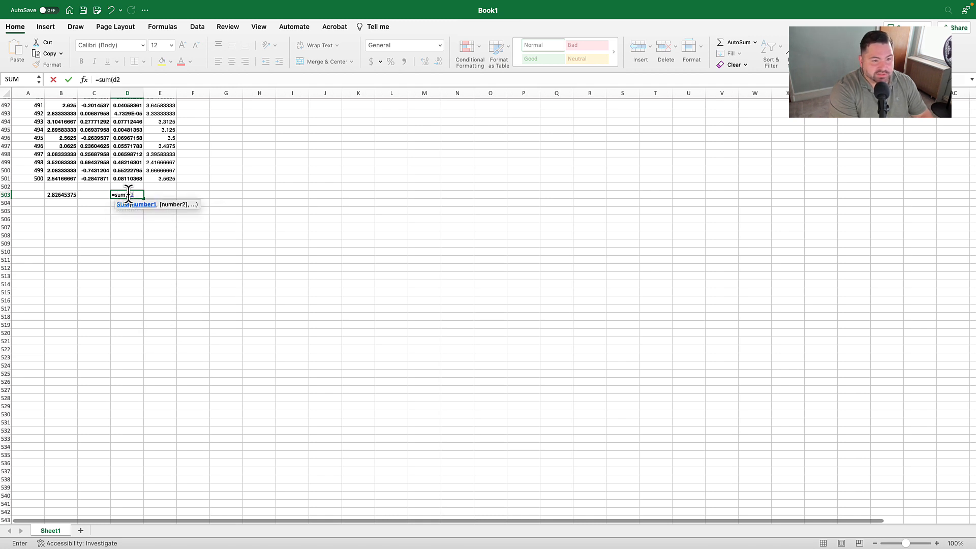
pyautogui.write(':d501)')
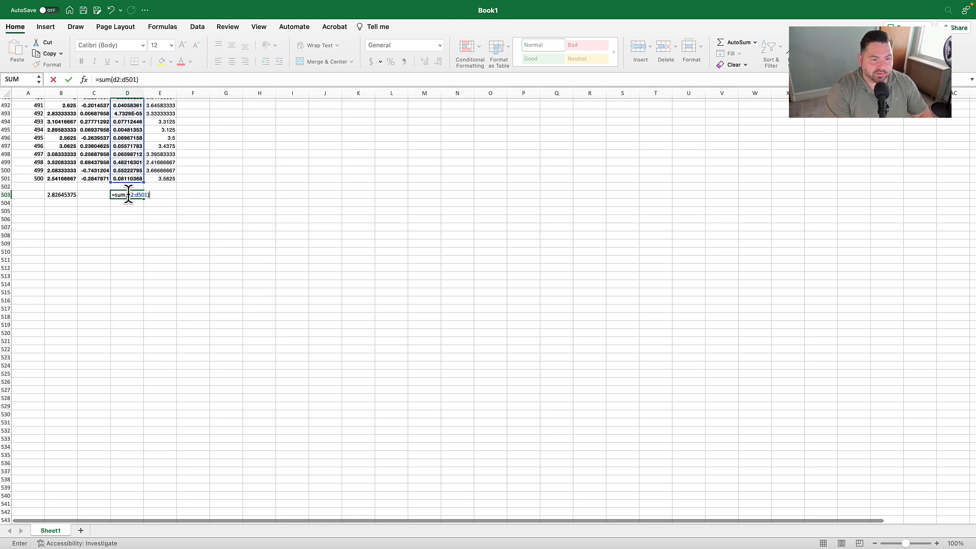
pyautogui.press('Return')
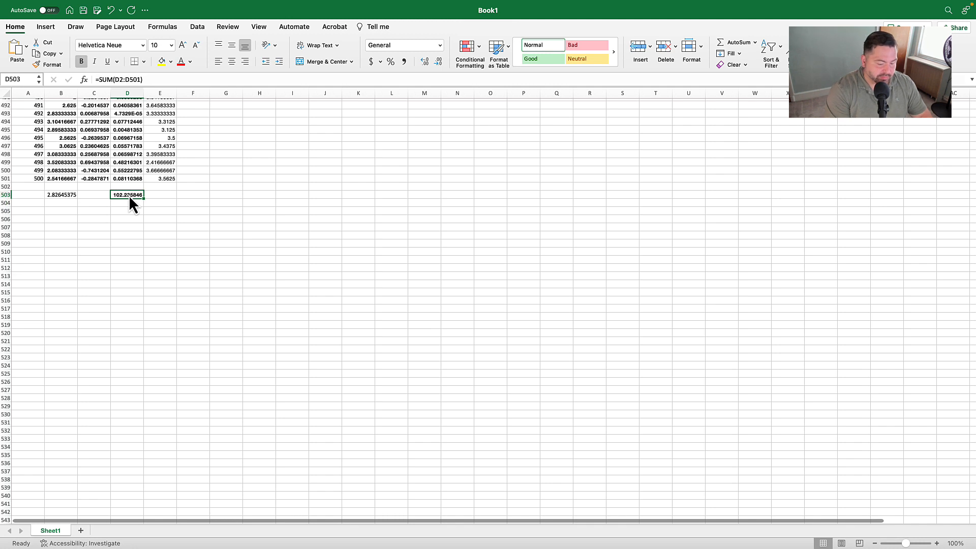
# - Label D504 "sst" below the sum of squares and B504 "mean" below the Neuroticism mean
pyautogui.press('Down')
pyautogui.write('sst')
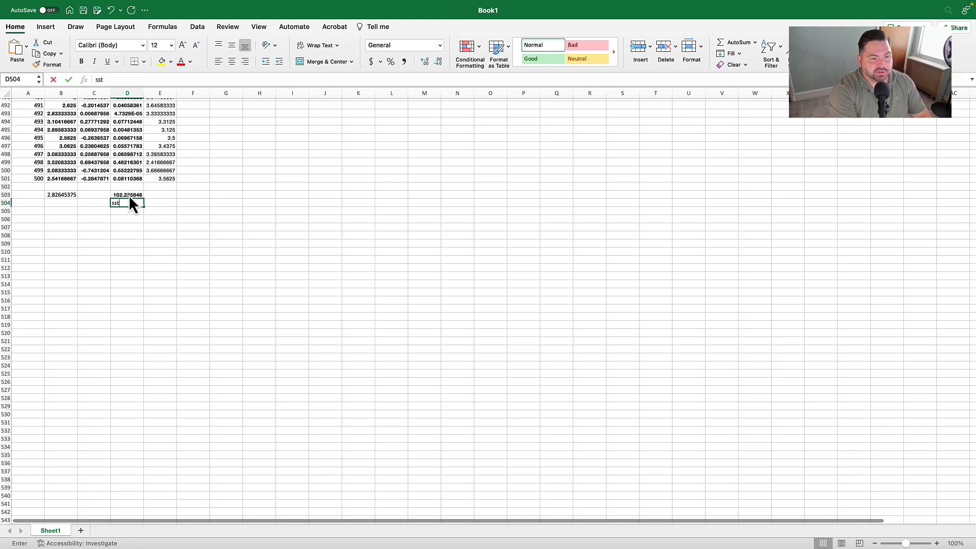
pyautogui.press('Left')
pyautogui.press('Left')
pyautogui.write('mean')
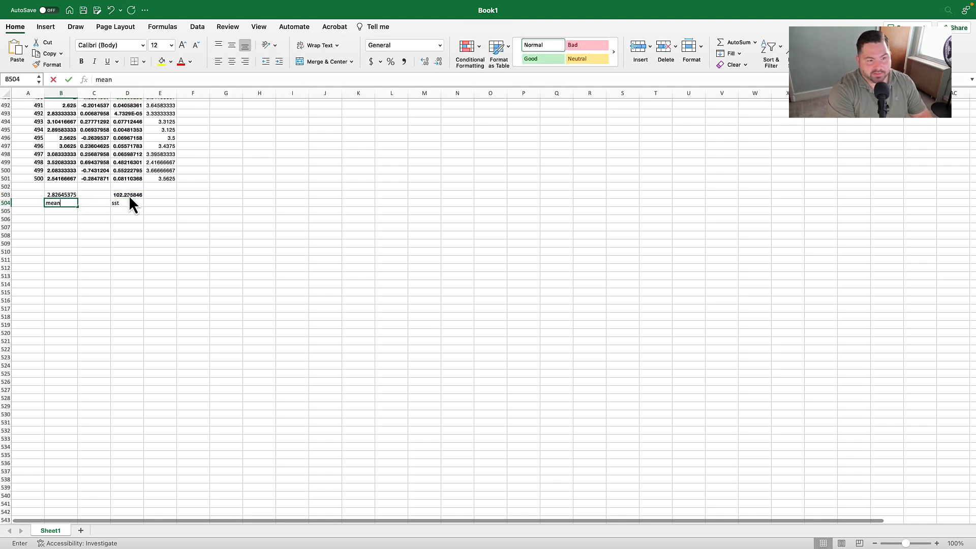
pyautogui.press('Up')
pyautogui.press('Right')
pyautogui.press('Right')
pyautogui.press('Right')
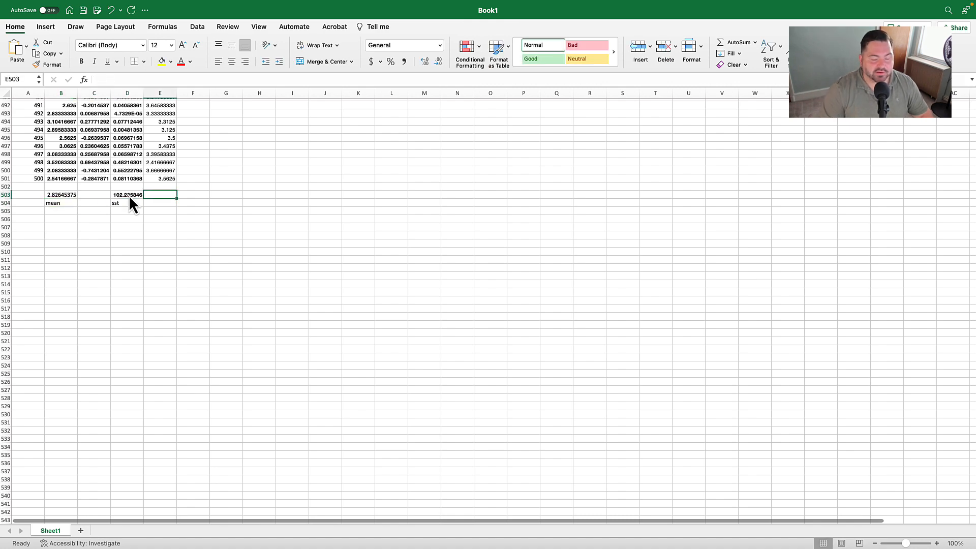
# - Review the variance formula picture and label E504 "variance"
pyautogui.scroll(20, 372, 152)
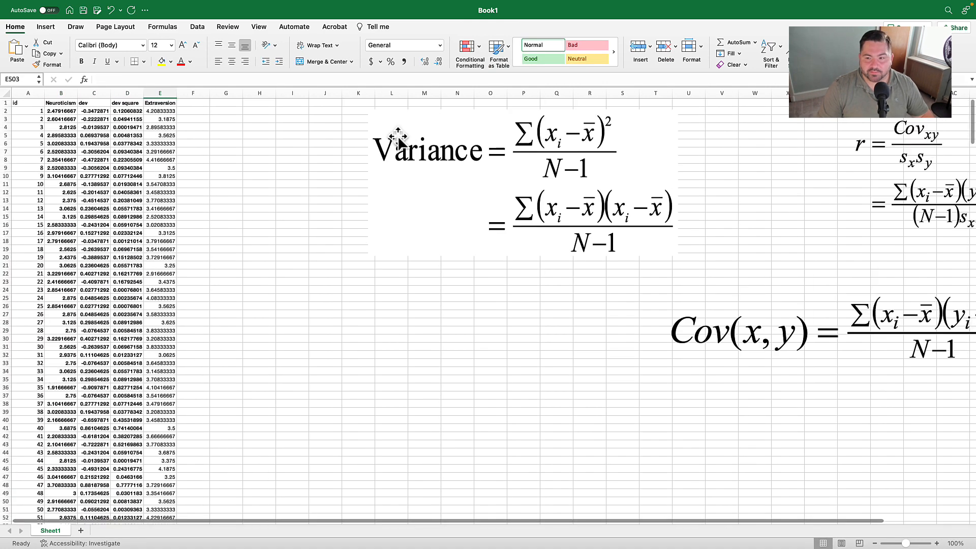
pyautogui.scroll(2, 400, 129)
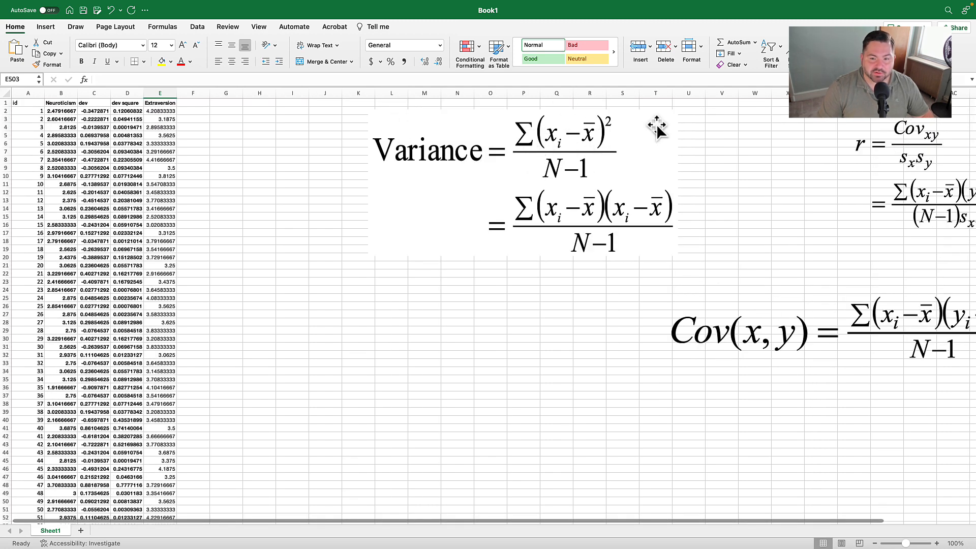
pyautogui.scroll(-20, 258, 340)
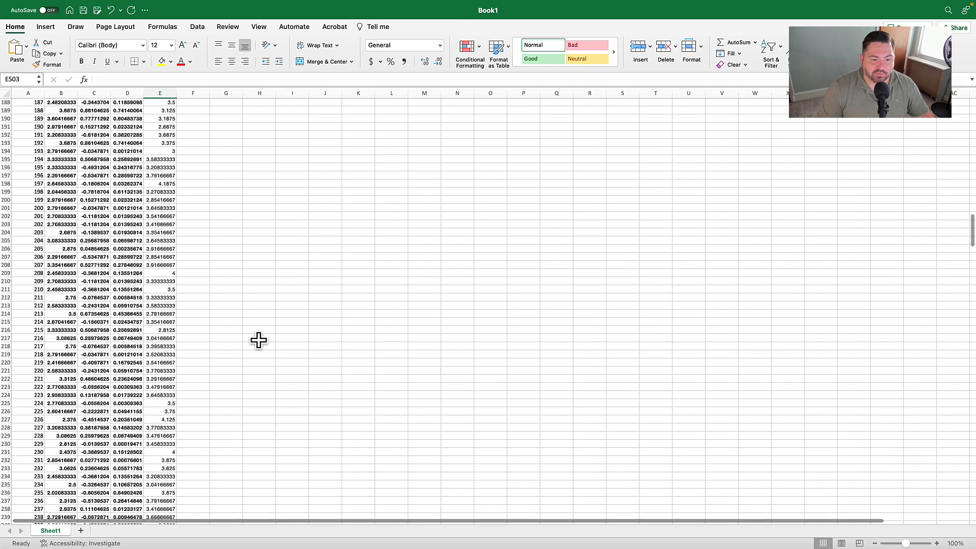
pyautogui.scroll(-12, 258, 340)
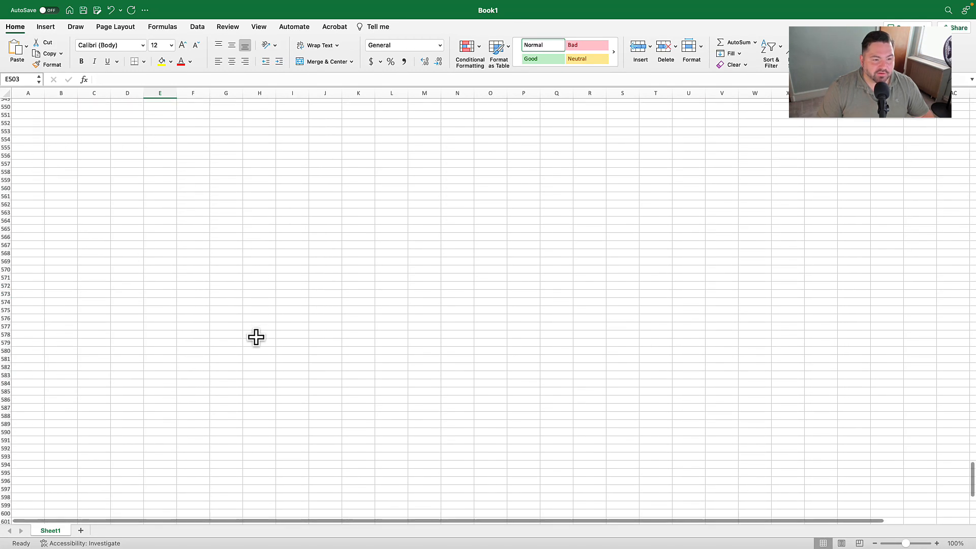
pyautogui.scroll(5, 257, 332)
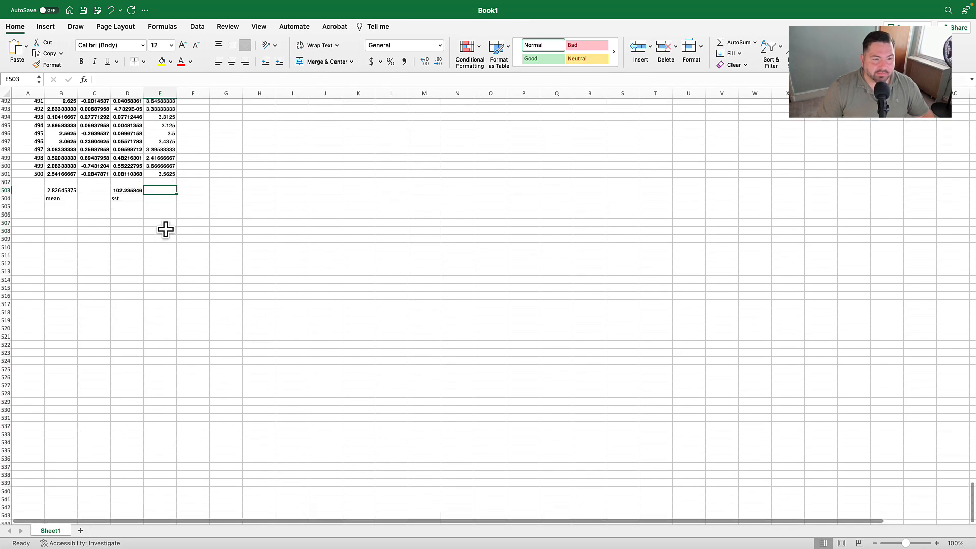
pyautogui.click(168, 199)
pyautogui.write('variance')
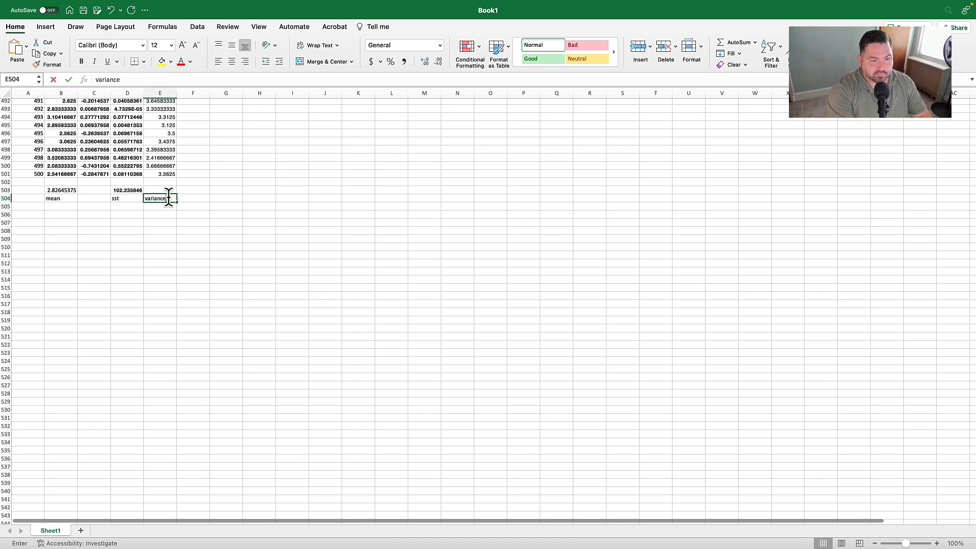
pyautogui.press('Up')
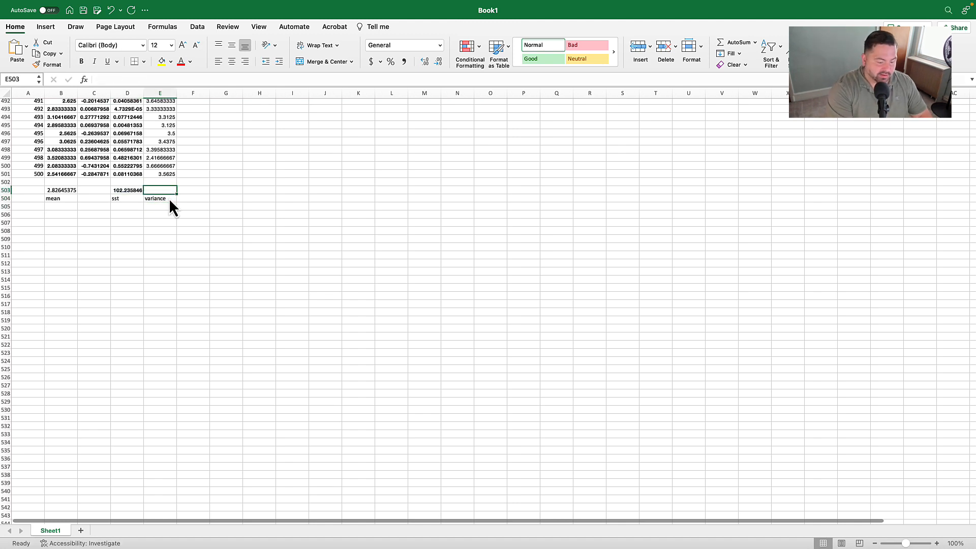
# - Enter =D503/499 in E503 to divide the sum of squares by N-1
pyautogui.write('=')
pyautogui.click(131, 192)
pyautogui.write('/')
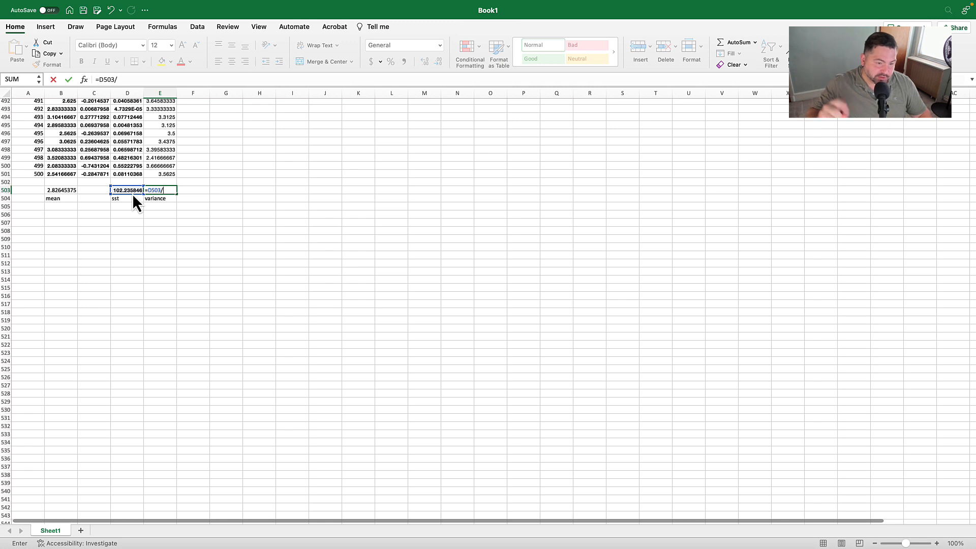
pyautogui.write('499')
pyautogui.press('Return')
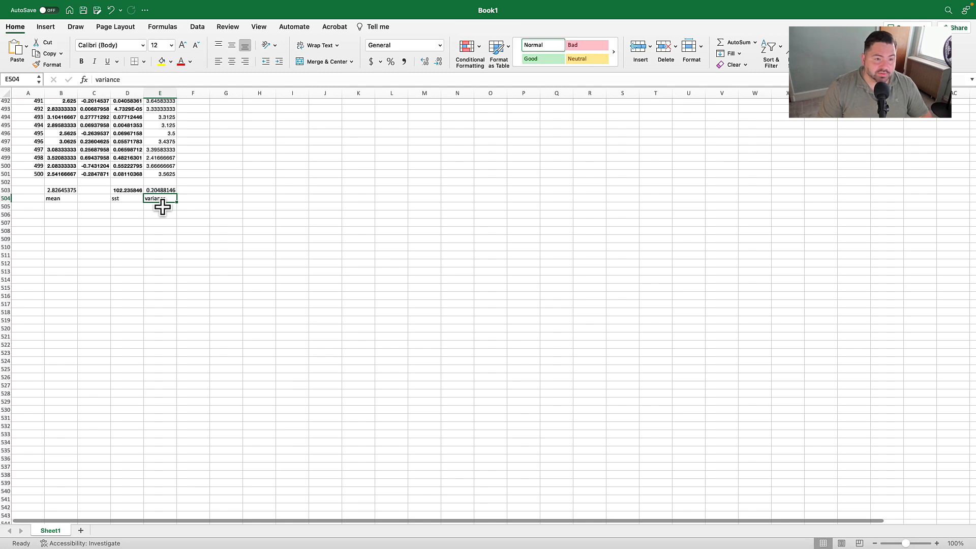
# - Reposition the variance formula picture in the empty area beside the data columns
pyautogui.scroll(20, 203, 268)
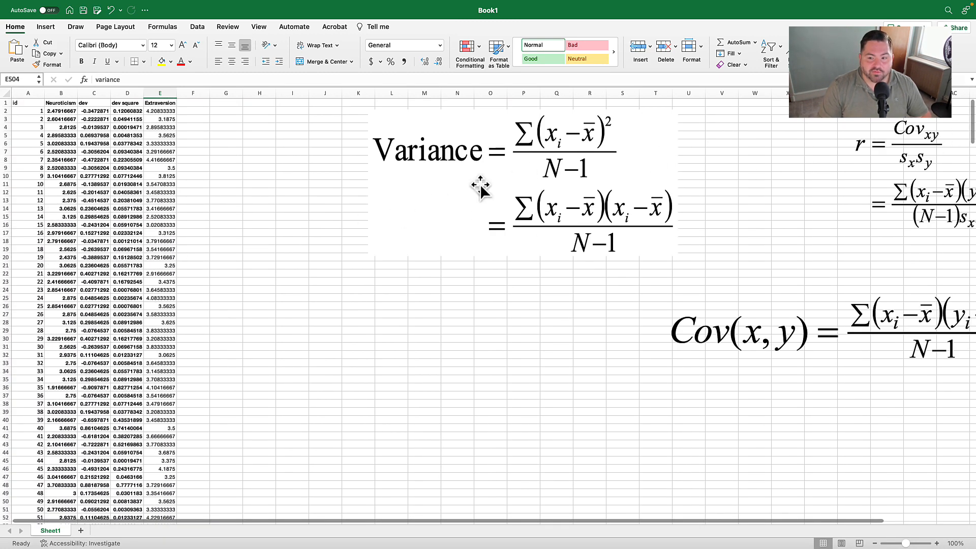
pyautogui.click(452, 172)
pyautogui.moveTo(452, 172); pyautogui.dragTo(378, 212)
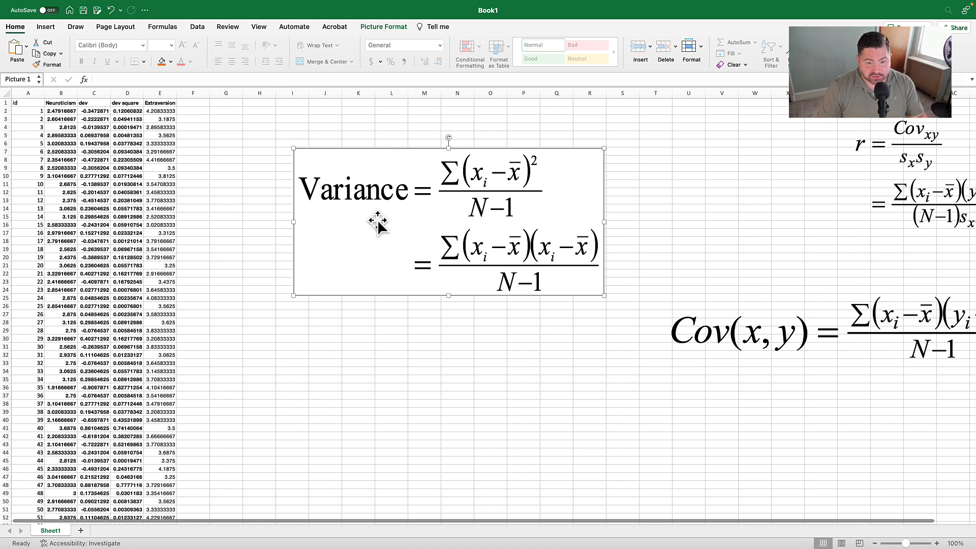
pyautogui.moveTo(378, 222); pyautogui.dragTo(409, 190)
pyautogui.click(303, 166)
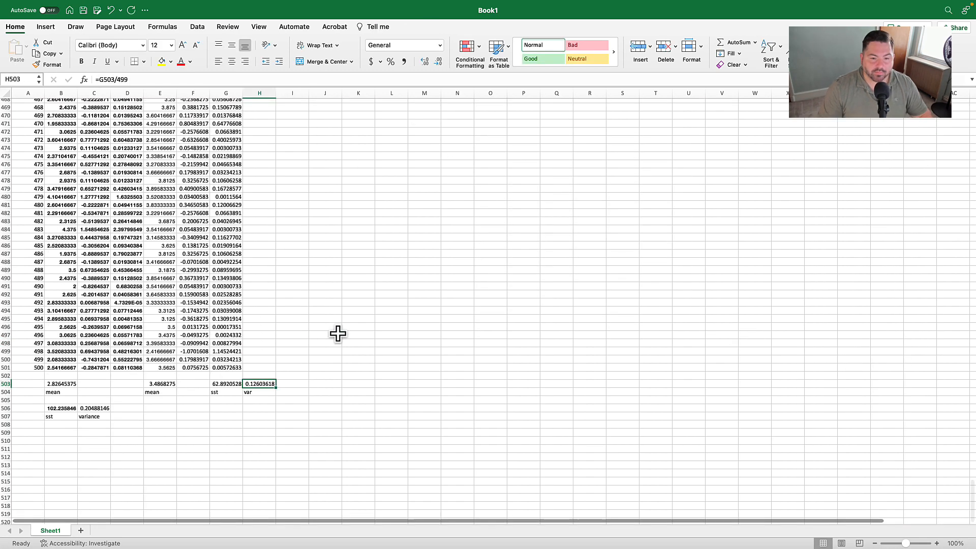
# - Delete the variance formula picture and move the covariance formula picture up into the space it occupied
pyautogui.scroll(15, 386, 305)
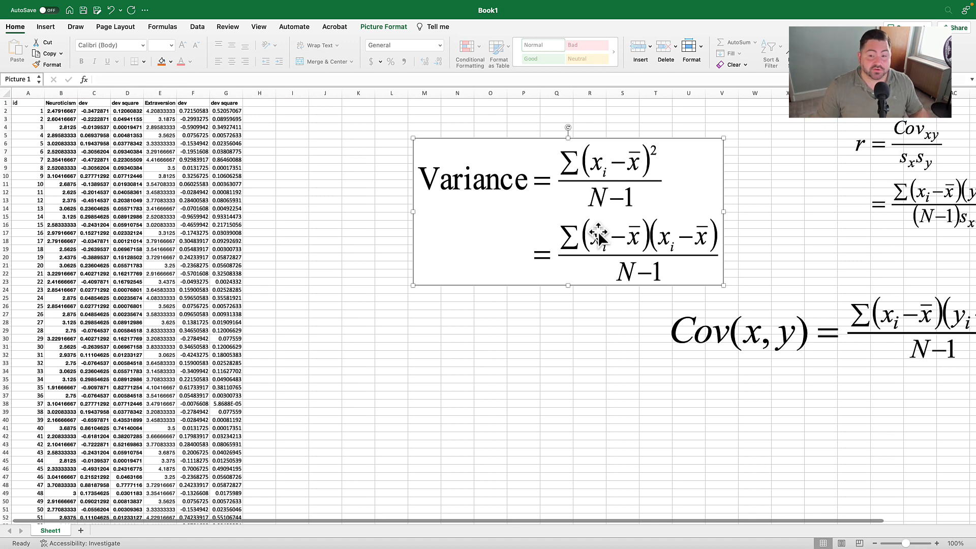
pyautogui.press('Delete')
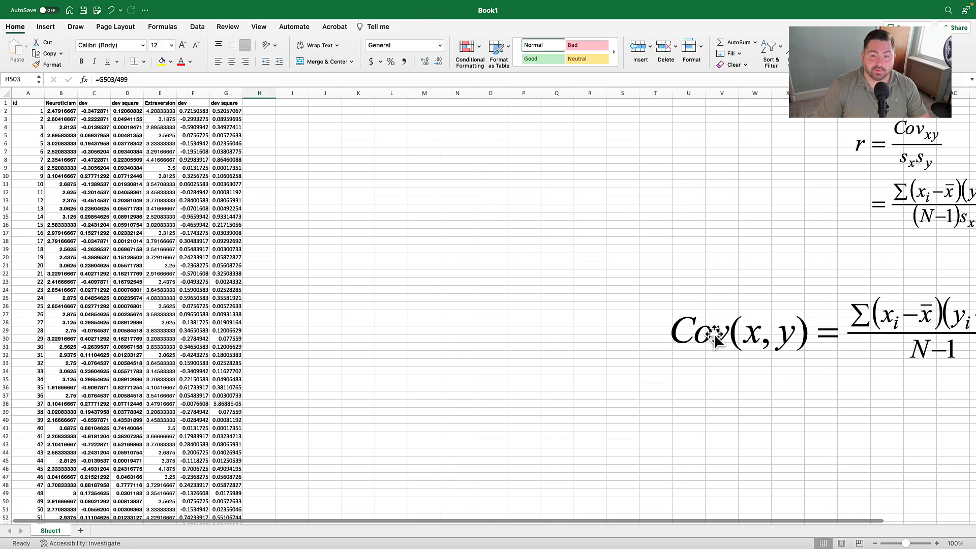
pyautogui.moveTo(734, 329); pyautogui.dragTo(462, 192)
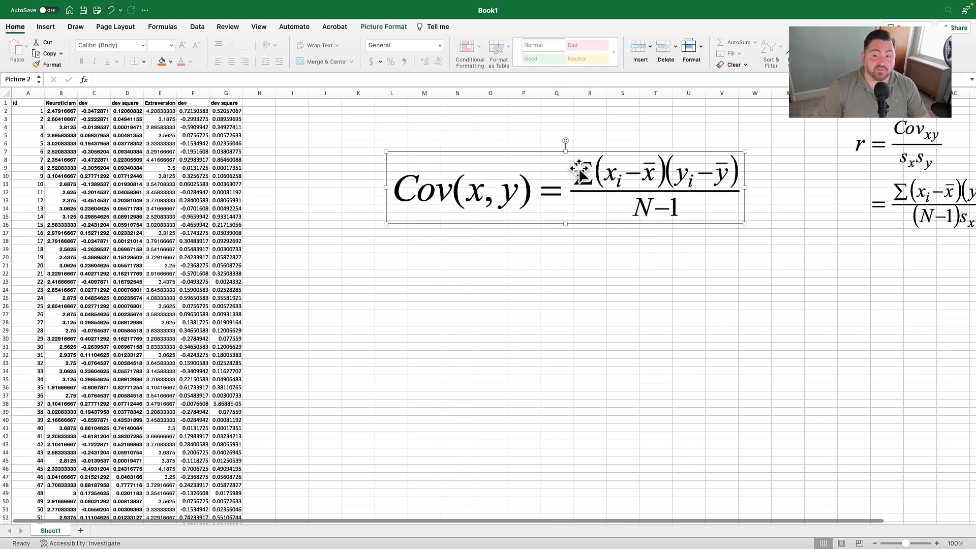
pyautogui.moveTo(582, 185); pyautogui.dragTo(647, 192)
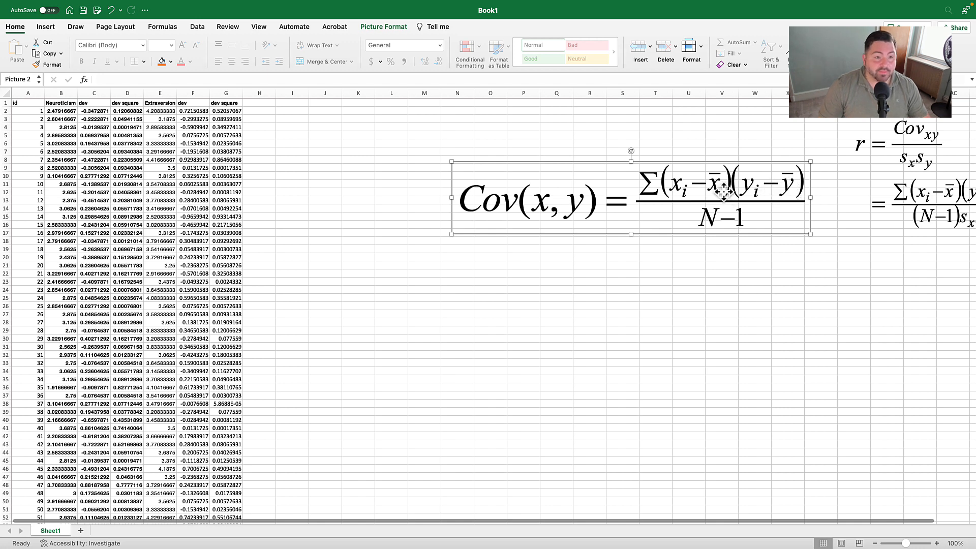
# - Label H1 "cross products" beside the Extraversion squared-deviation column
pyautogui.click(102, 103)
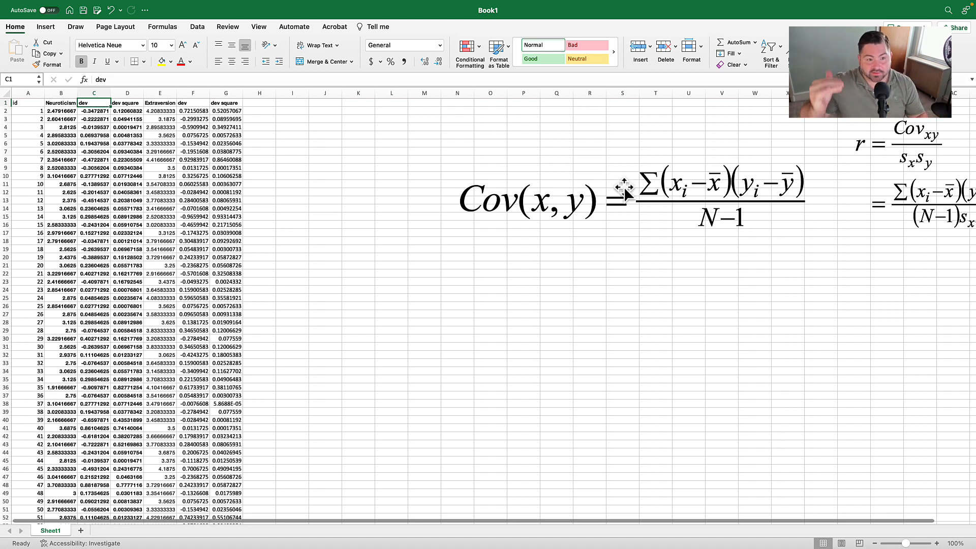
pyautogui.click(298, 154)
pyautogui.click(265, 103)
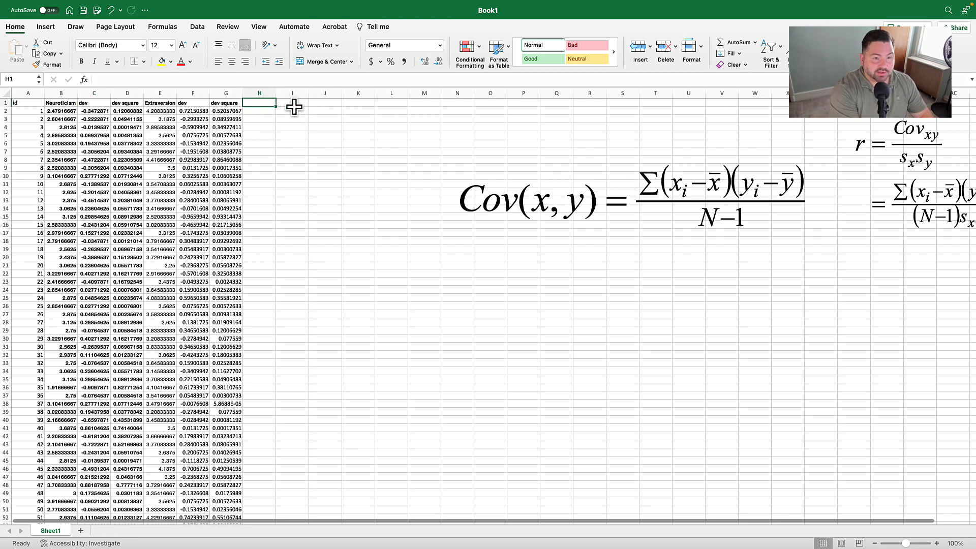
pyautogui.write('cross products')
pyautogui.press('Return')
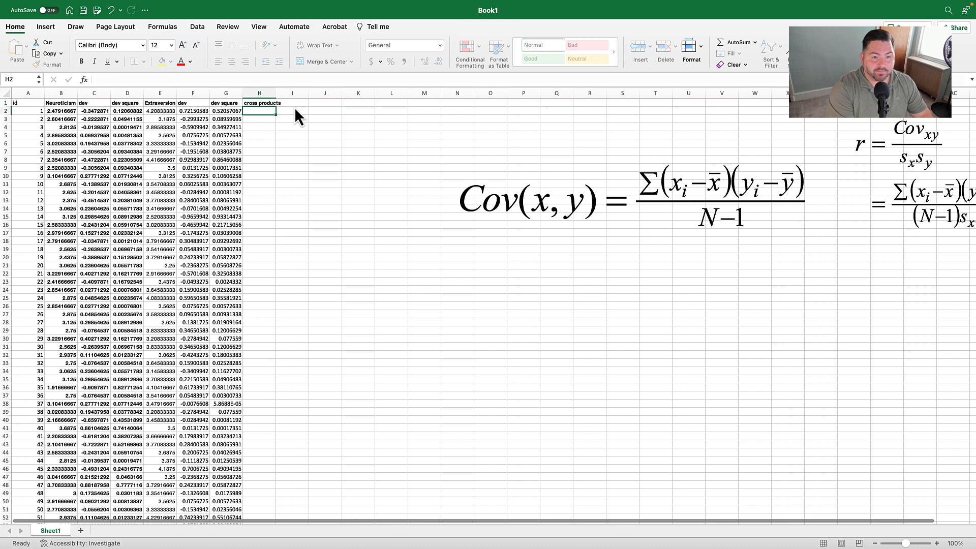
# - Enter =C2*F2 in H2 to multiply the first Neuroticism and Extraversion deviations
pyautogui.write('=')
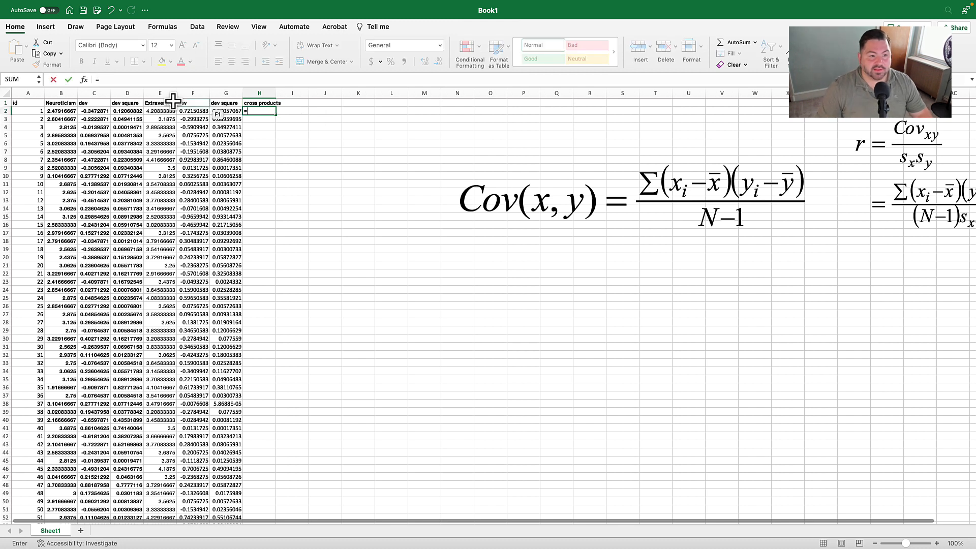
pyautogui.click(102, 110)
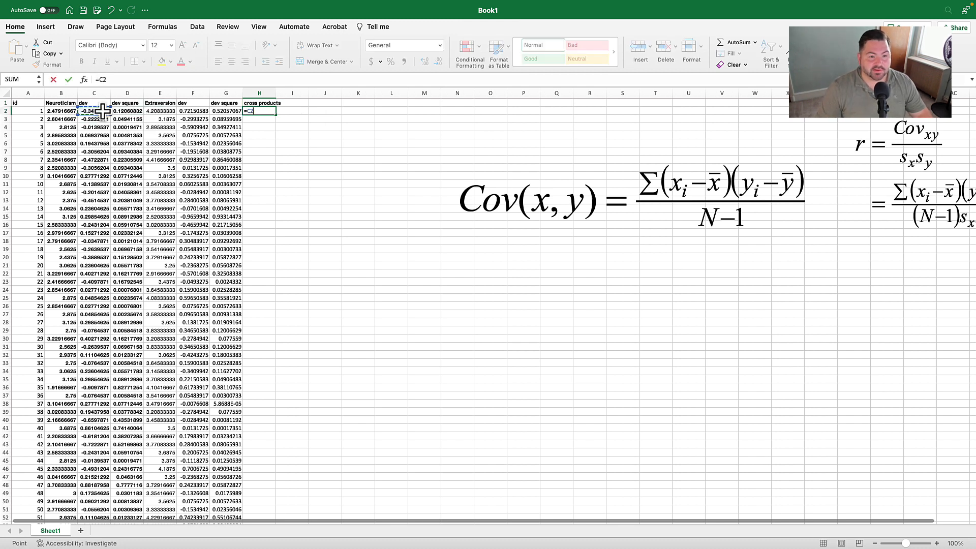
pyautogui.write('*')
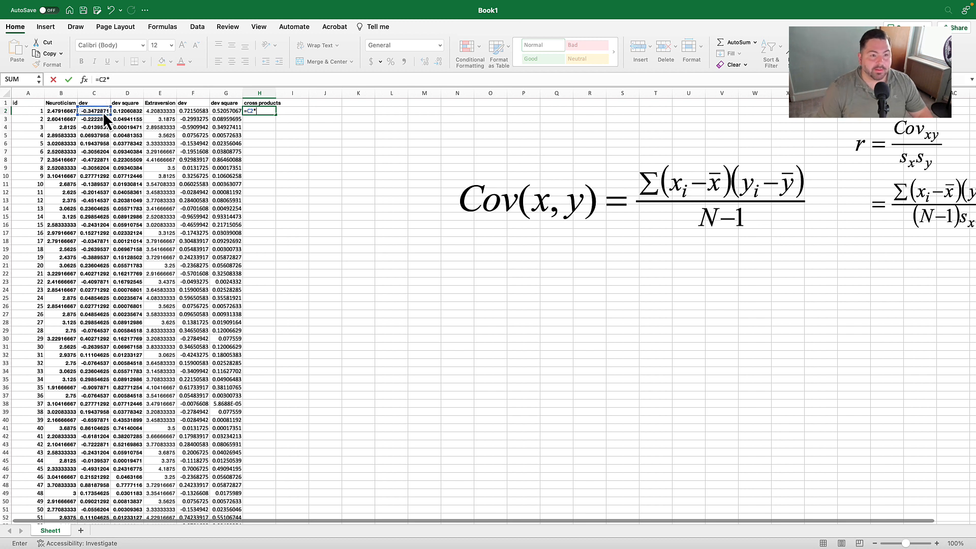
pyautogui.click(198, 111)
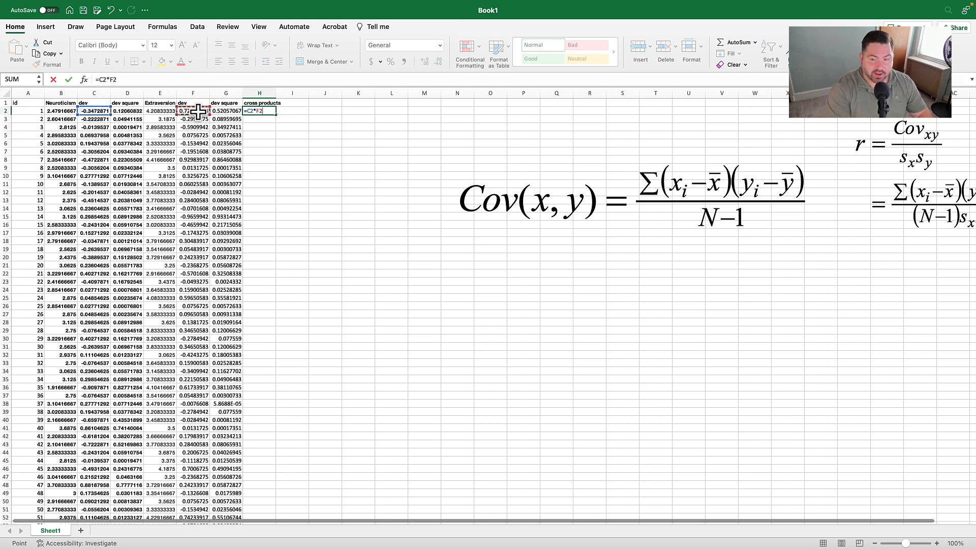
pyautogui.press('Return')
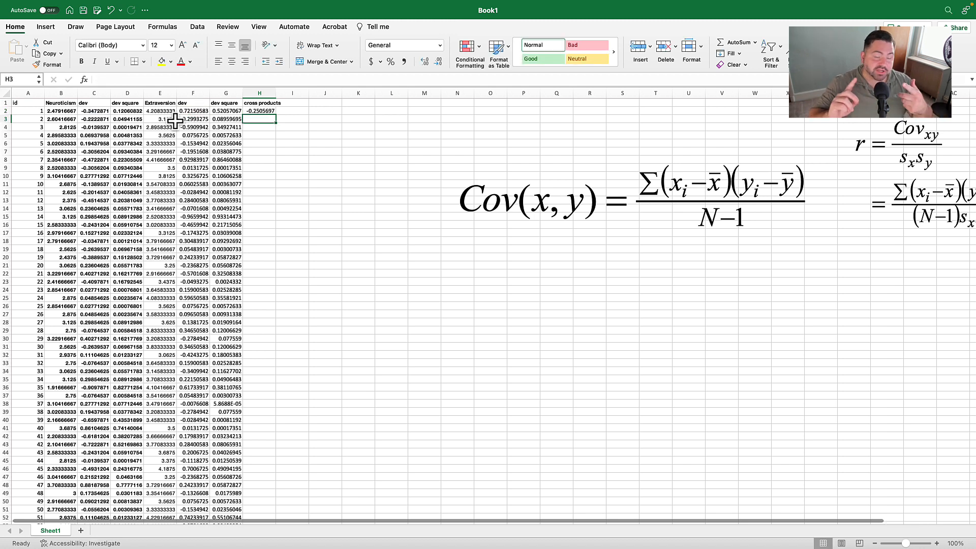
# - Fill the cross-product formula from H2 down through all the data rows and check the end of the column
pyautogui.click(270, 111)
pyautogui.doubleClick(274, 115)
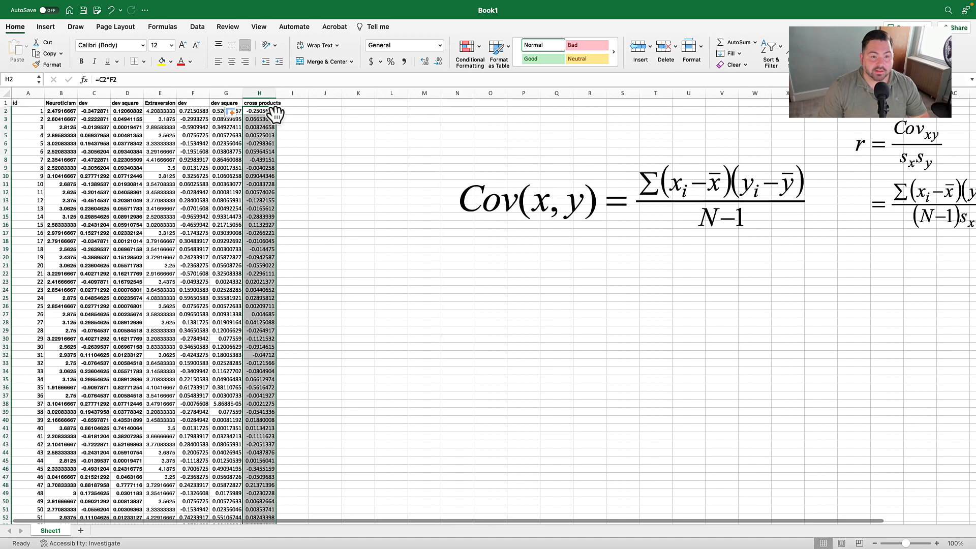
pyautogui.scroll(-20, 272, 261)
pyautogui.scroll(-20, 275, 262)
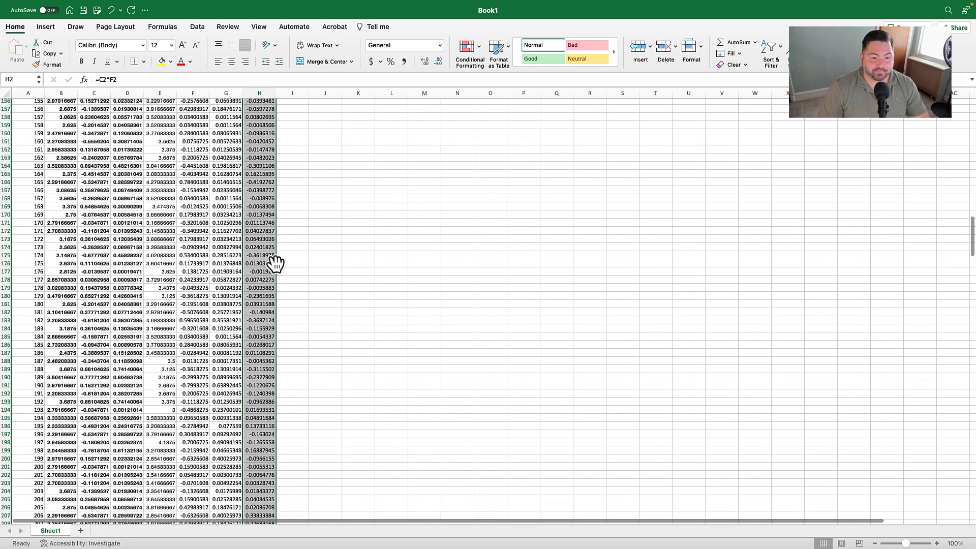
pyautogui.scroll(-20, 294, 268)
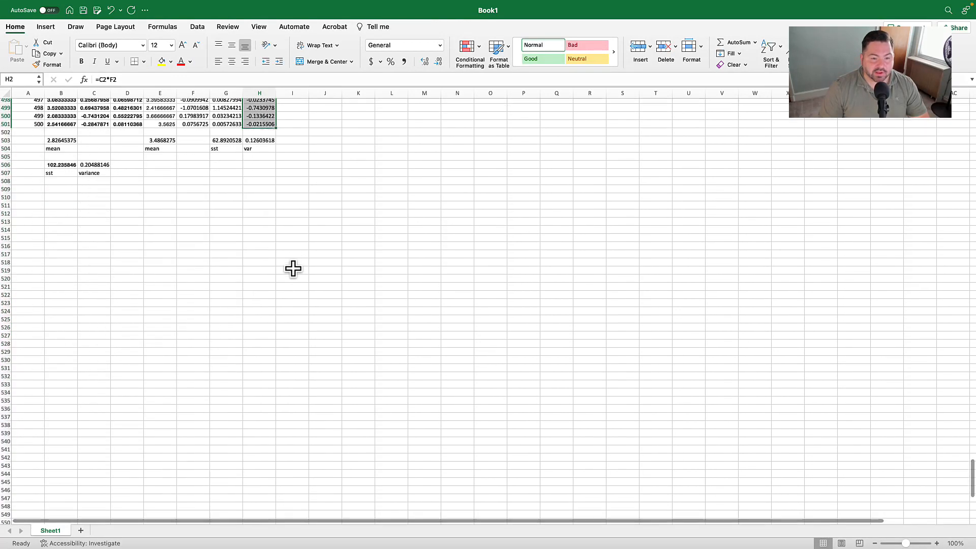
# - Move the Extraversion sst and var values with their labels from G503:H504 to E506:F507
pyautogui.scroll(1, 347, 151)
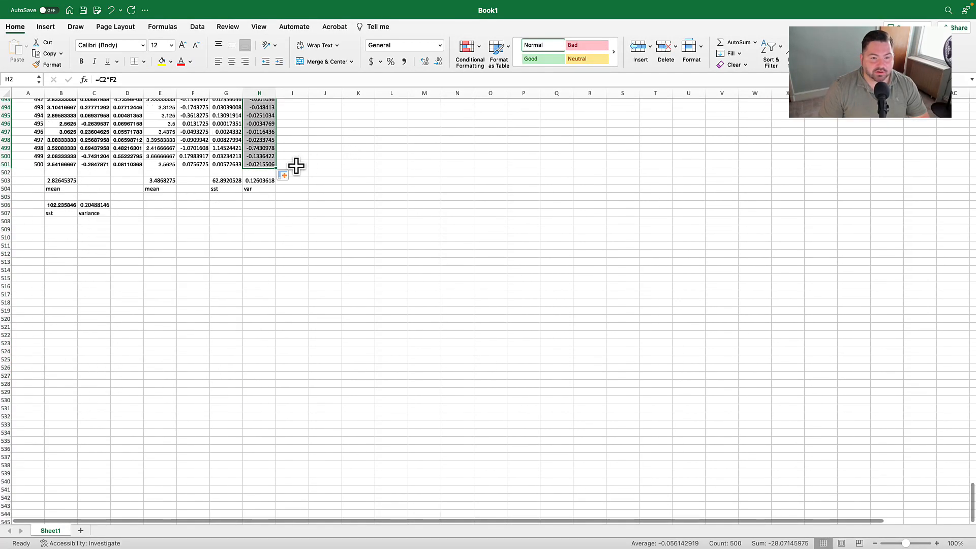
pyautogui.click(238, 182)
pyautogui.moveTo(242, 186); pyautogui.dragTo(246, 192)
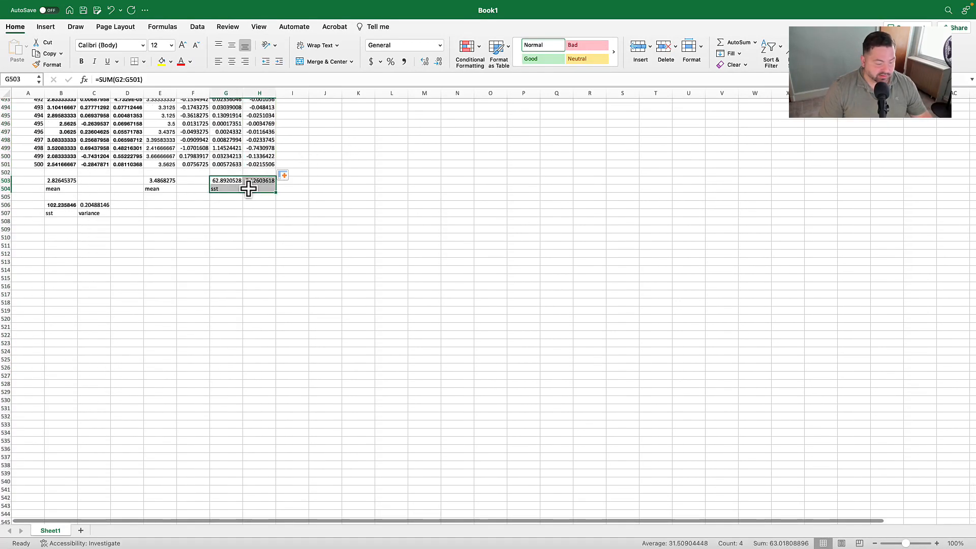
pyautogui.press('super+c')
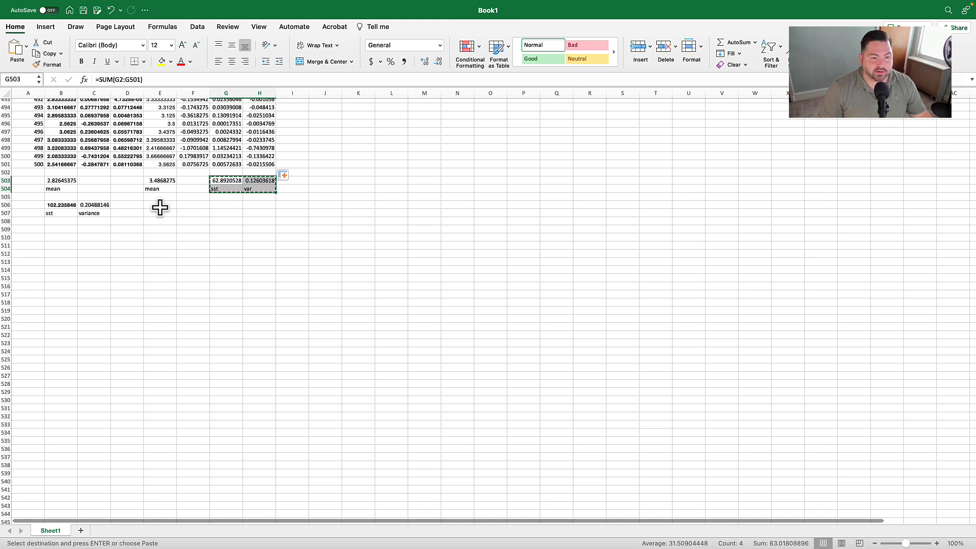
pyautogui.click(161, 206)
pyautogui.press('super+v')
# - Enter =SUM(H2:H501) in H503 to total the cross products
pyautogui.click(262, 203)
pyautogui.click(261, 182)
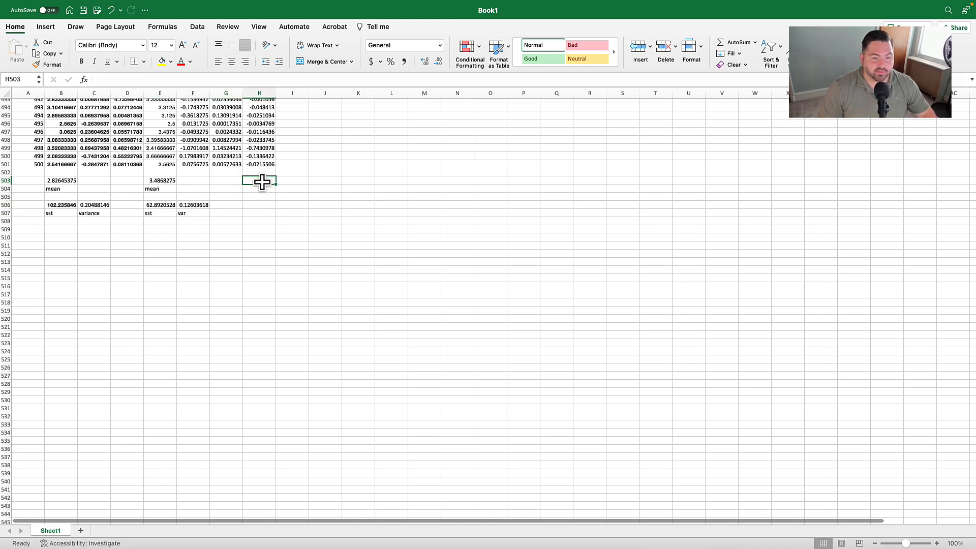
pyautogui.write('=sum')
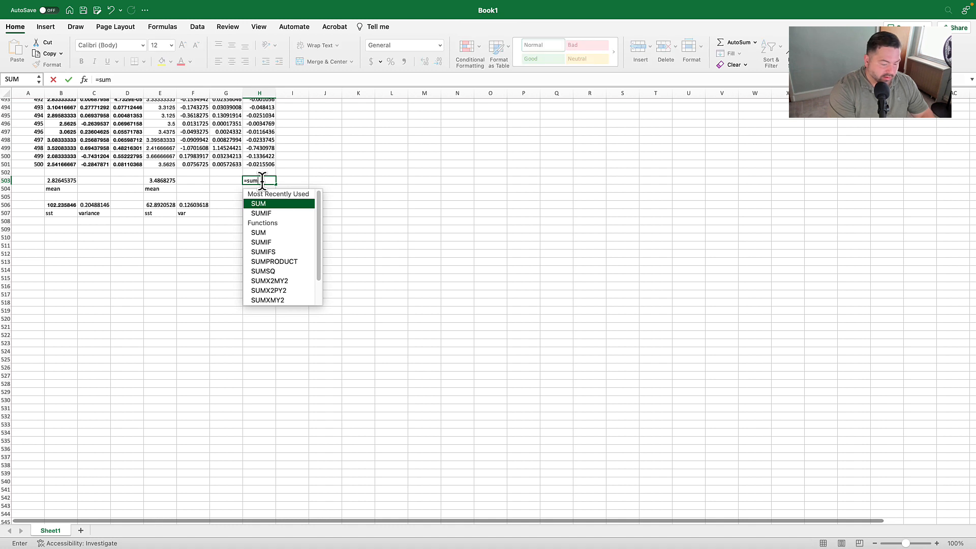
pyautogui.write('(h2:h501)')
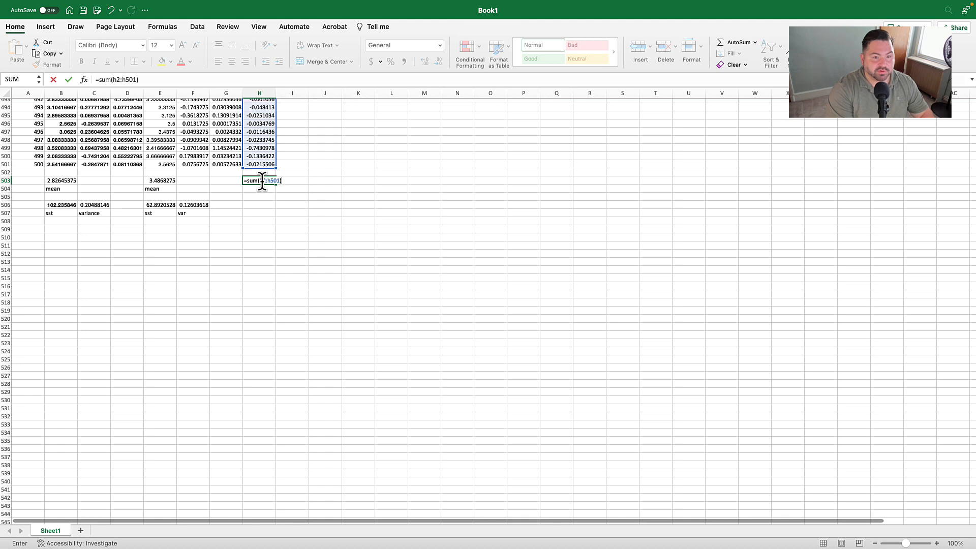
pyautogui.press('Return')
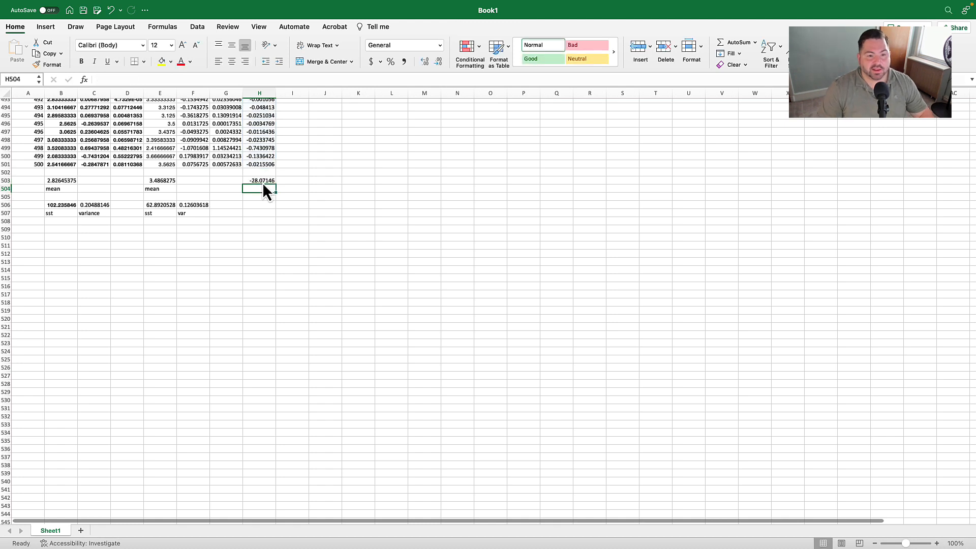
# - Label H504 "sum cross products" beneath the cross-product total
pyautogui.click(257, 179)
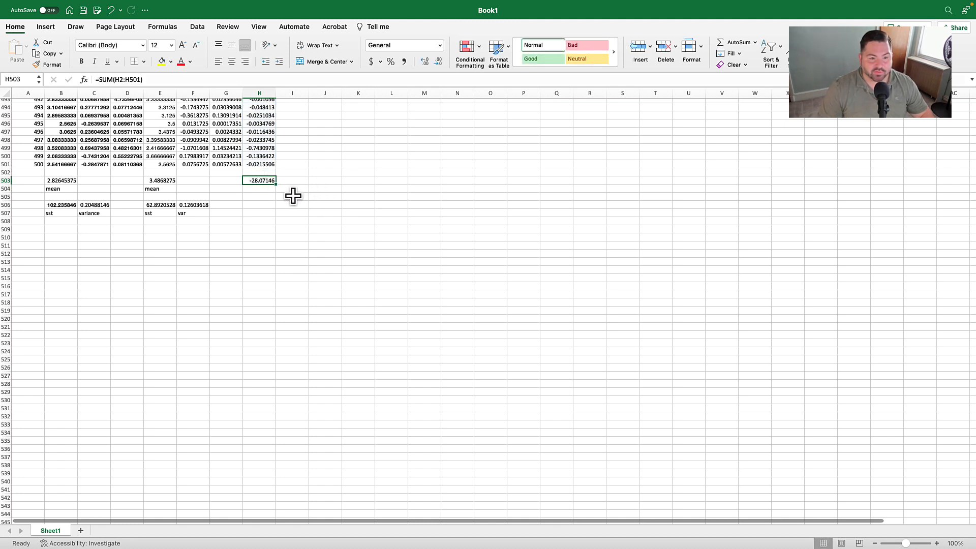
pyautogui.click(267, 192)
pyautogui.write('sum cross products')
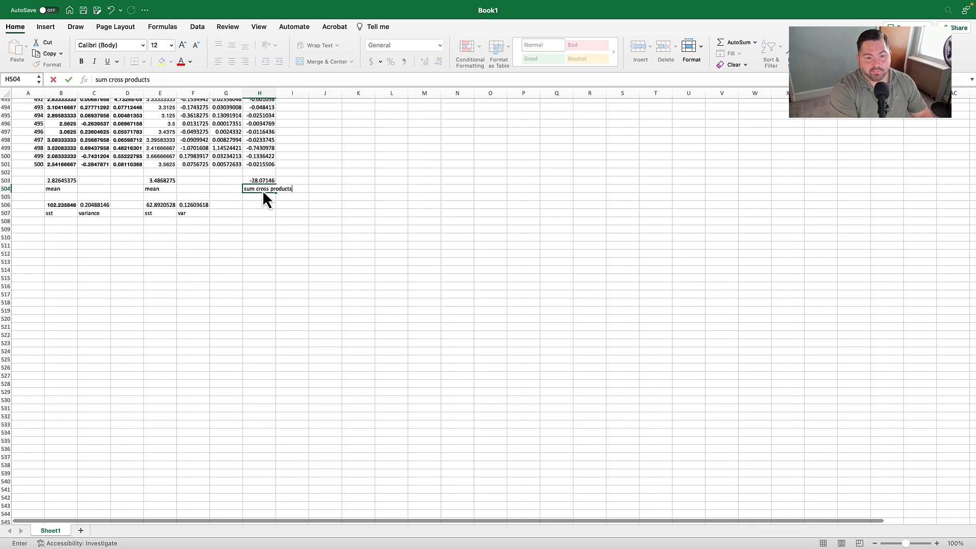
pyautogui.press('Return')
# - Move the covariance formula picture close to the cross products column to review it
pyautogui.scroll(20, 366, 239)
pyautogui.moveTo(595, 198); pyautogui.dragTo(455, 257)
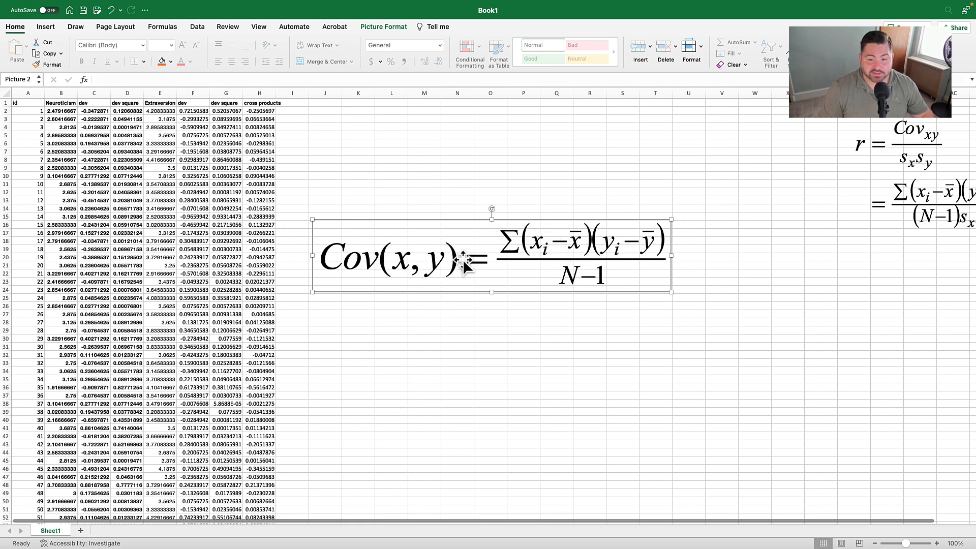
pyautogui.scroll(-2, 513, 275)
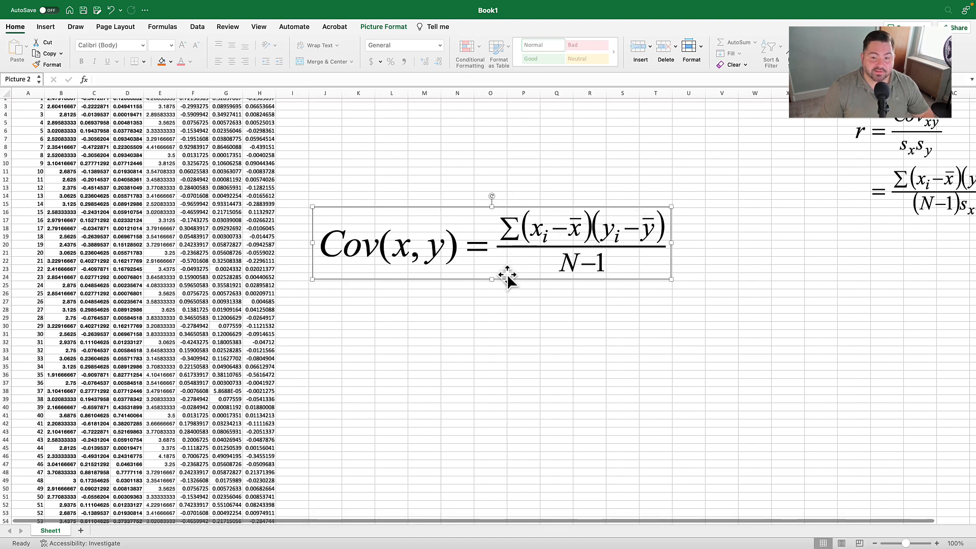
# - Enter =H503/499 in H506 to divide the sum of cross products by N-1
pyautogui.scroll(-10, 501, 269)
pyautogui.scroll(-20, 494, 254)
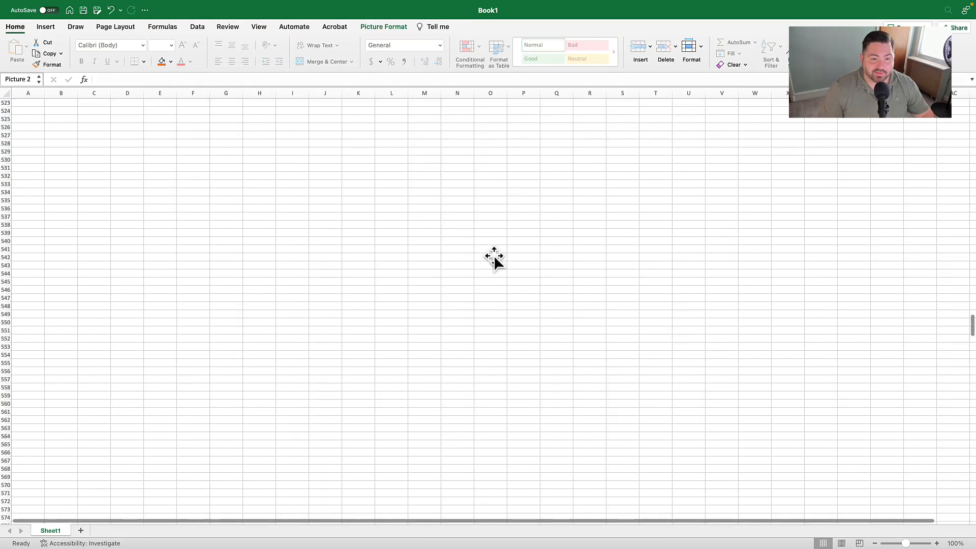
pyautogui.click(268, 219)
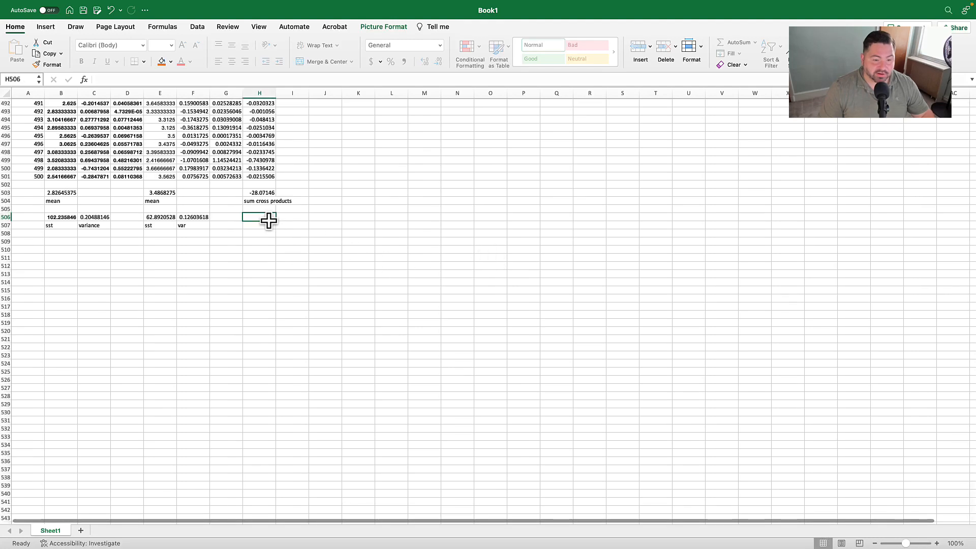
pyautogui.write('=')
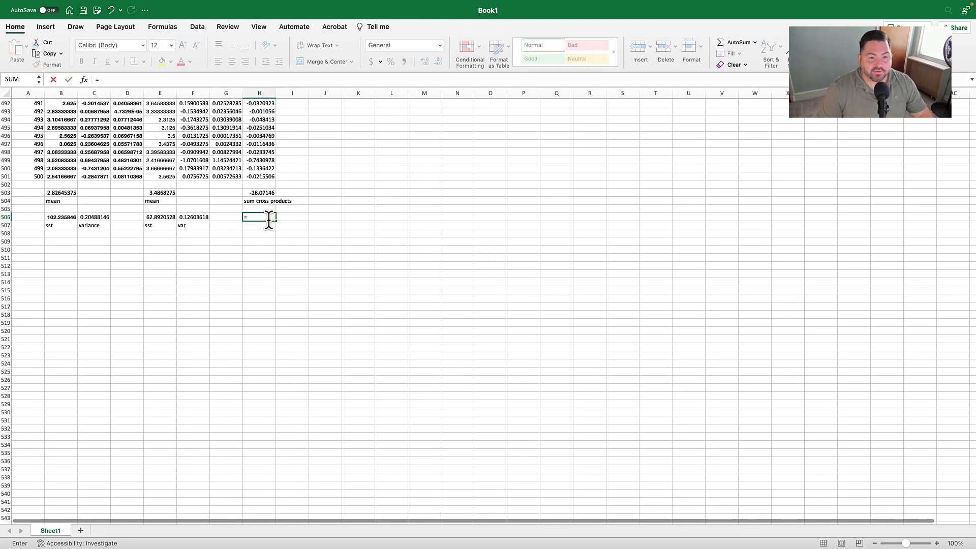
pyautogui.click(264, 194)
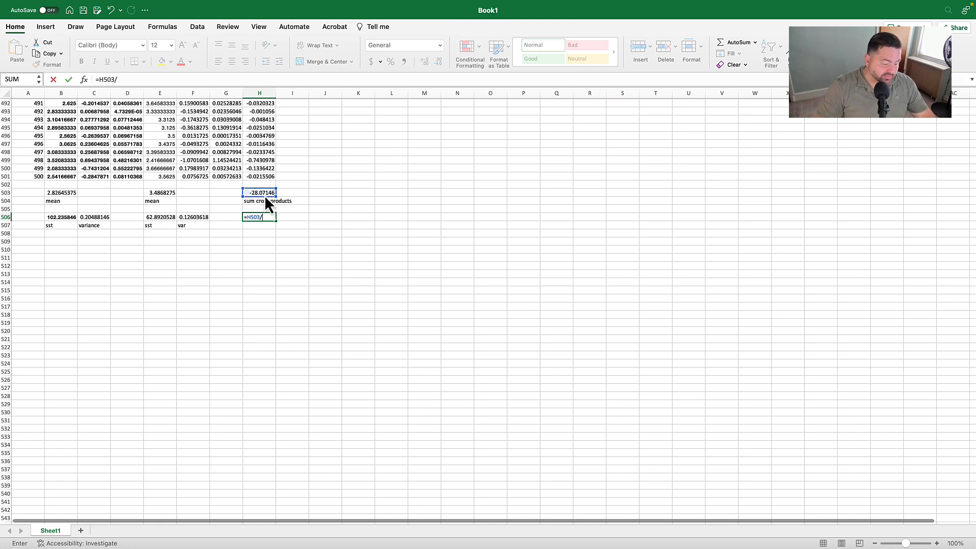
pyautogui.press('Return')
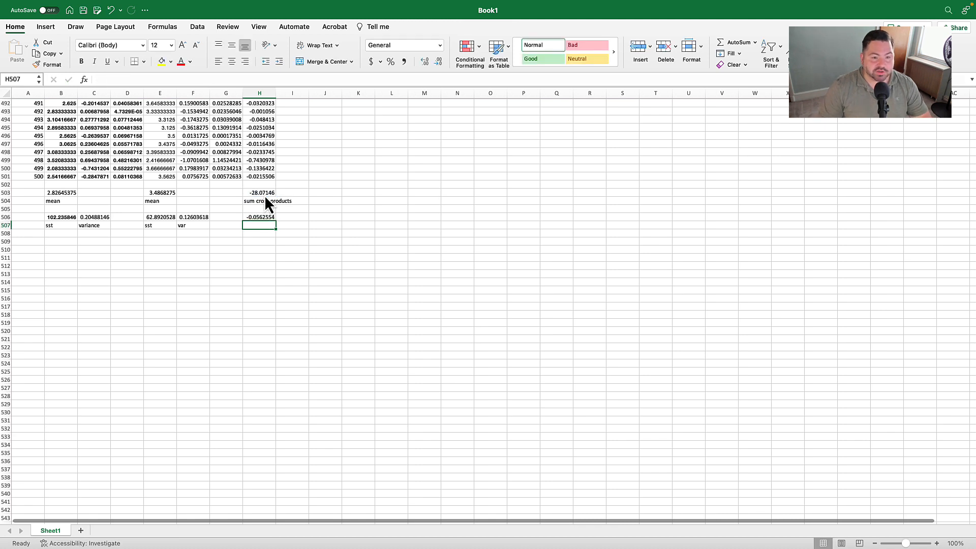
# - Fill H506 with yellow and label H507 "covariance"
pyautogui.click(260, 218)
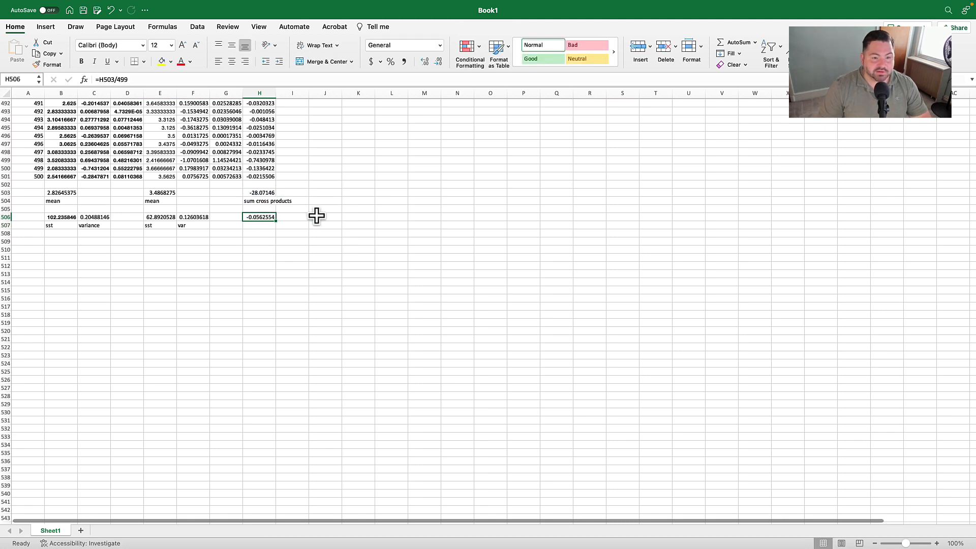
pyautogui.click(161, 63)
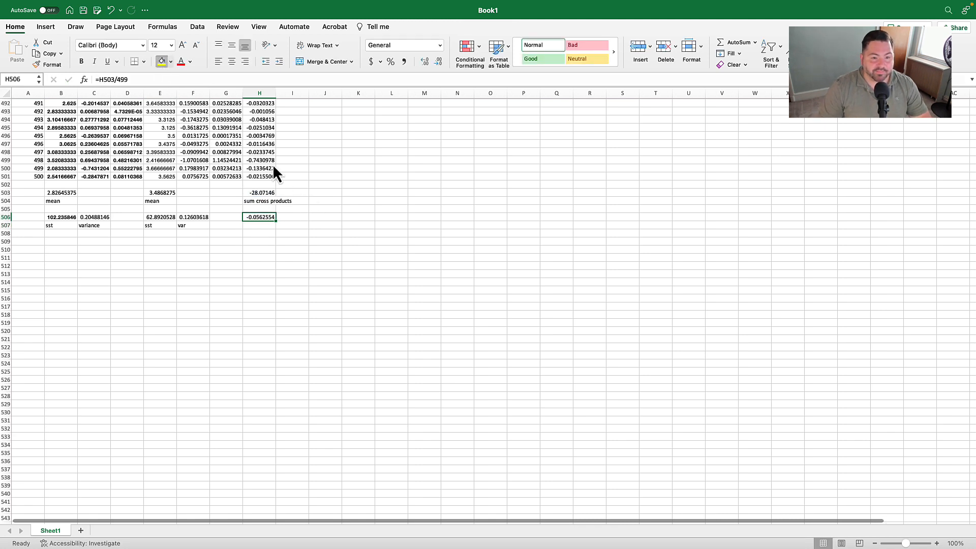
pyautogui.click(262, 227)
pyautogui.write('covariance')
pyautogui.press('Return')
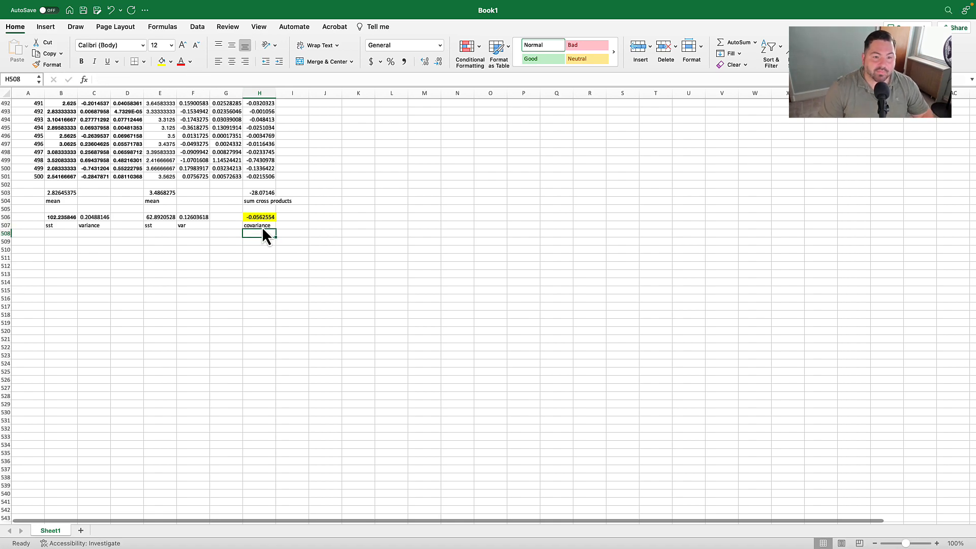
# - Delete the covariance formula picture and move the correlation formula picture into the empty area beside the data
pyautogui.scroll(20, 682, 249)
pyautogui.click(529, 209)
pyautogui.press('Delete')
pyautogui.moveTo(950, 161); pyautogui.dragTo(460, 225)
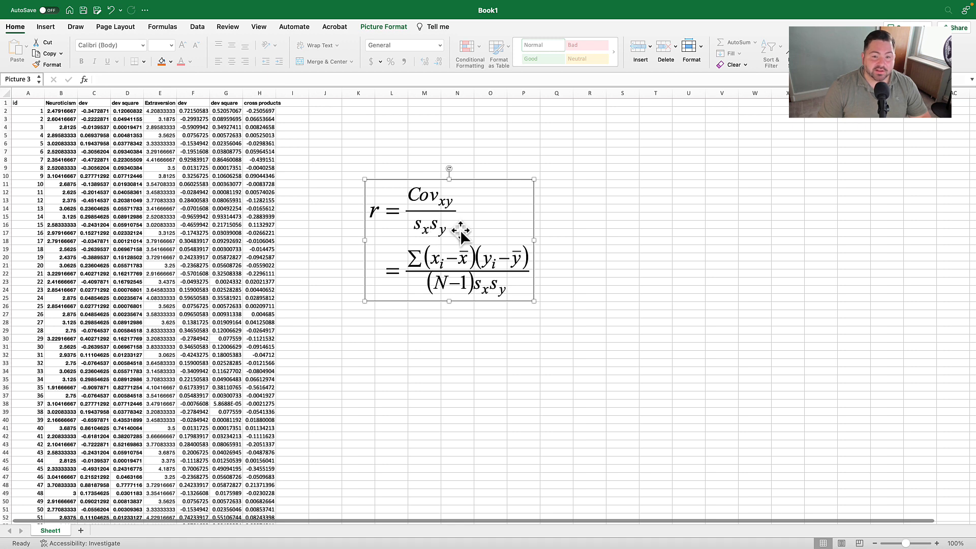
pyautogui.moveTo(461, 230); pyautogui.dragTo(629, 251)
# - Label both D507 and G507 "std dev" beside the Neuroticism and Extraversion variance labels
pyautogui.scroll(-20, 529, 334)
pyautogui.scroll(-20, 529, 334)
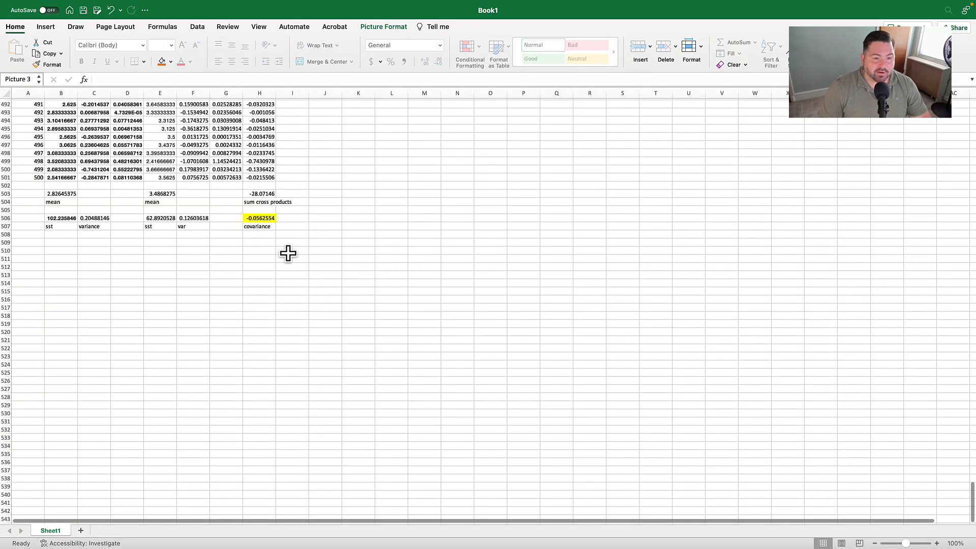
pyautogui.click(127, 229)
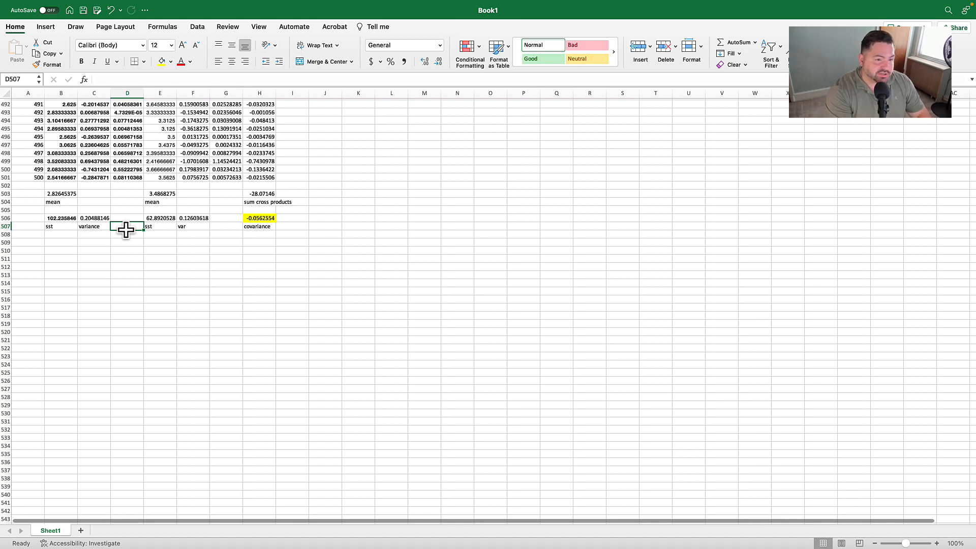
pyautogui.write('std')
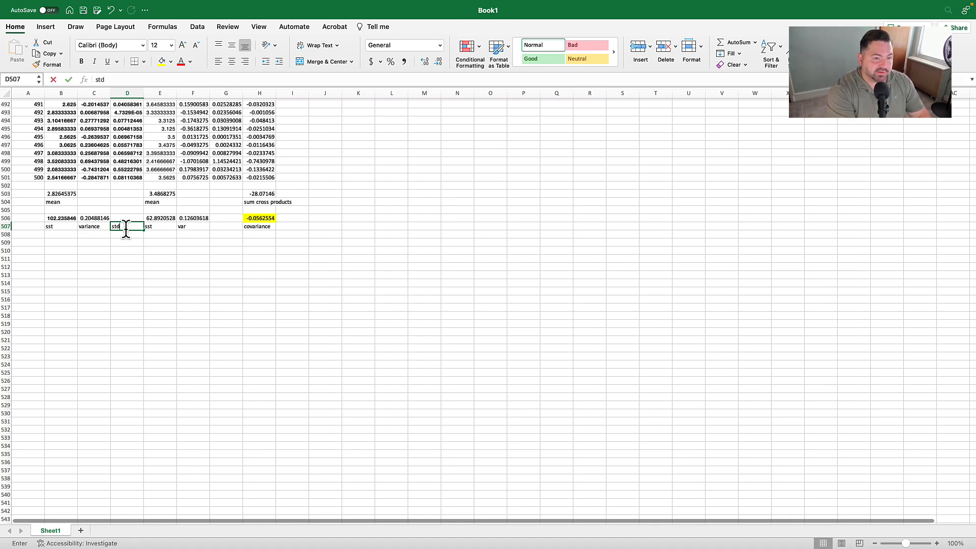
pyautogui.press('BackSpace')
pyautogui.press('Up')
pyautogui.press('Right')
pyautogui.press('Right')
pyautogui.press('Down')
pyautogui.press('Right')
pyautogui.write('std dev')
pyautogui.press('Return')
# - Enter =SQRT(C506) in D506 to get the Neuroticism standard deviation
pyautogui.press('Up')
pyautogui.press('Left')
pyautogui.press('Up')
pyautogui.press('Left')
pyautogui.press('Up')
pyautogui.press('Left')
pyautogui.press('Down')
pyautogui.write('=')
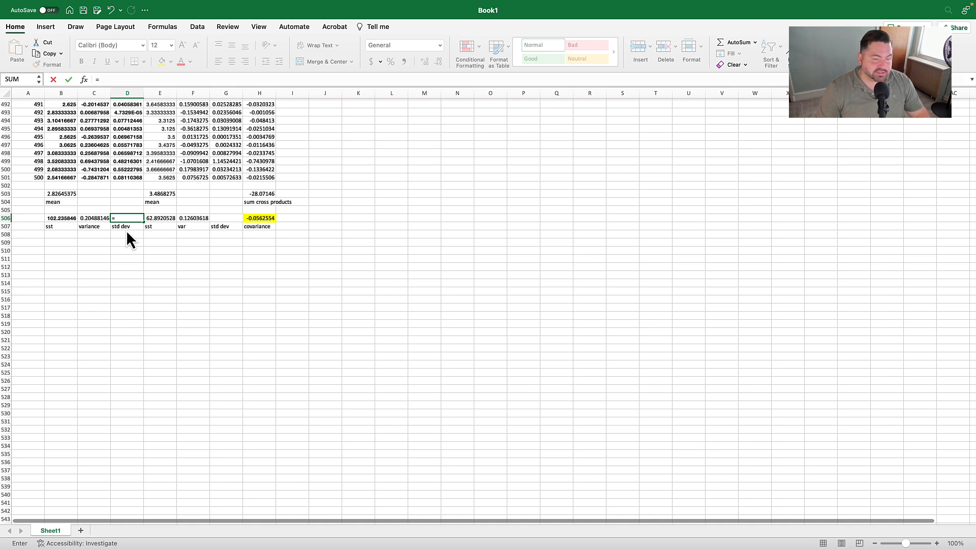
pyautogui.write('sqrt')
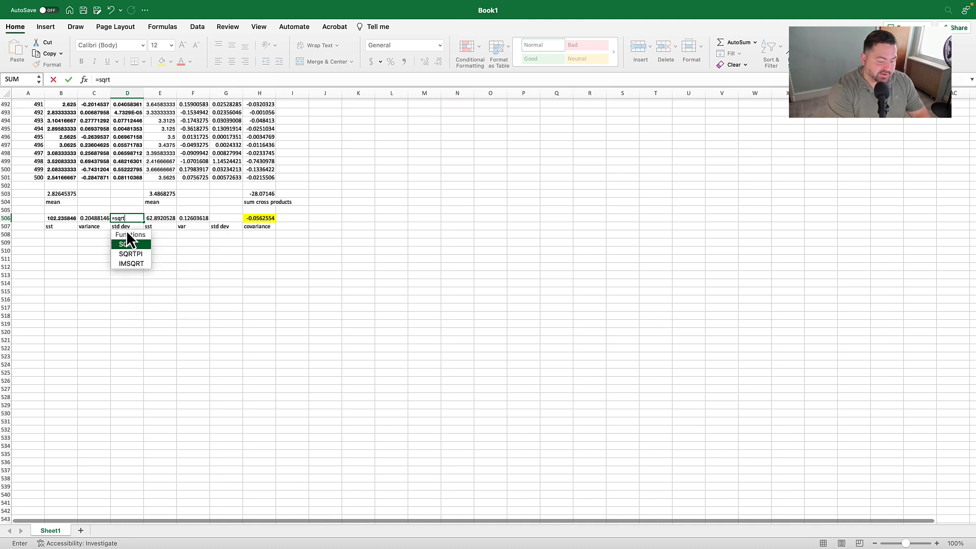
pyautogui.write('(')
pyautogui.click(101, 218)
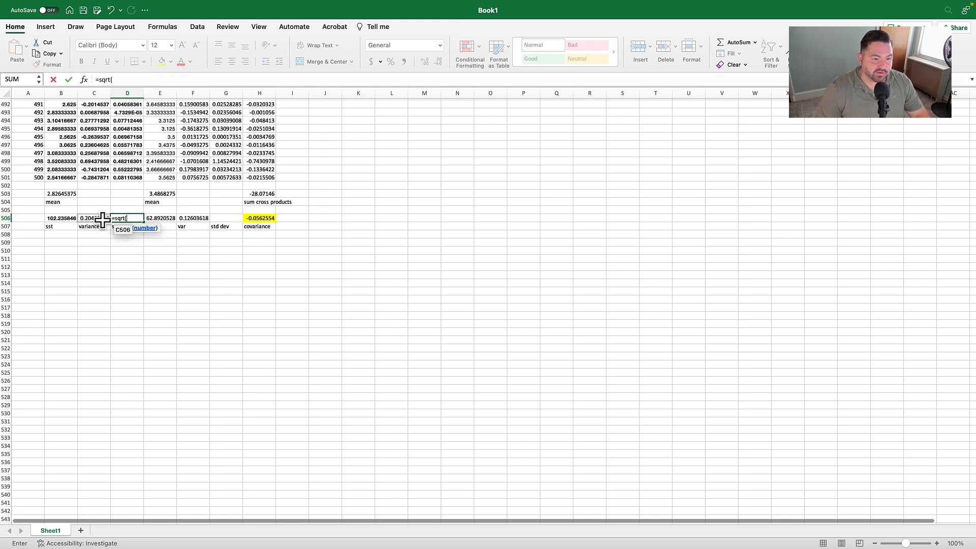
pyautogui.write(')')
pyautogui.press('Return')
# - Enter =SQRT(F506) in G506 to get the Extraversion standard deviation
pyautogui.press('Up')
pyautogui.press('Right')
pyautogui.press('Right')
pyautogui.press('Right')
pyautogui.write('=sqrt(')
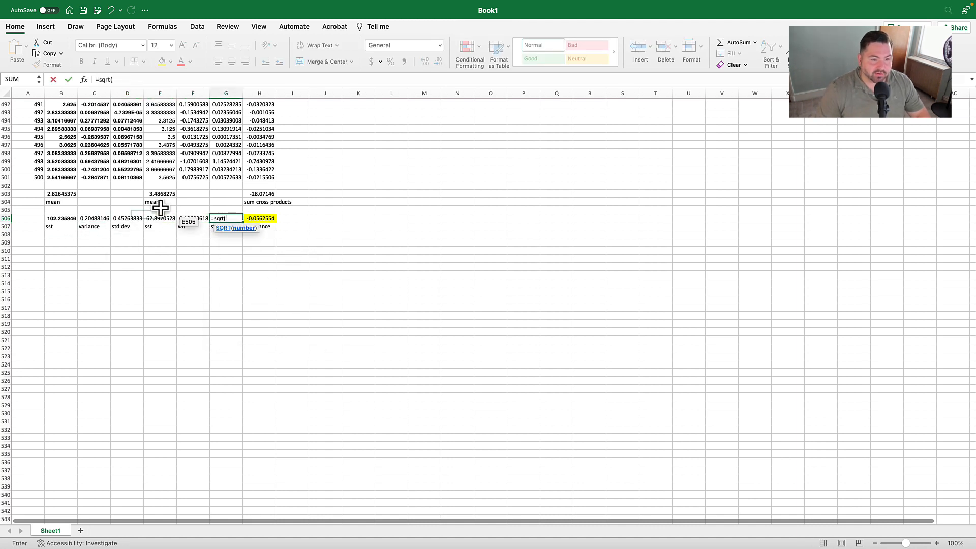
pyautogui.click(202, 219)
pyautogui.write(')')
pyautogui.press('Return')
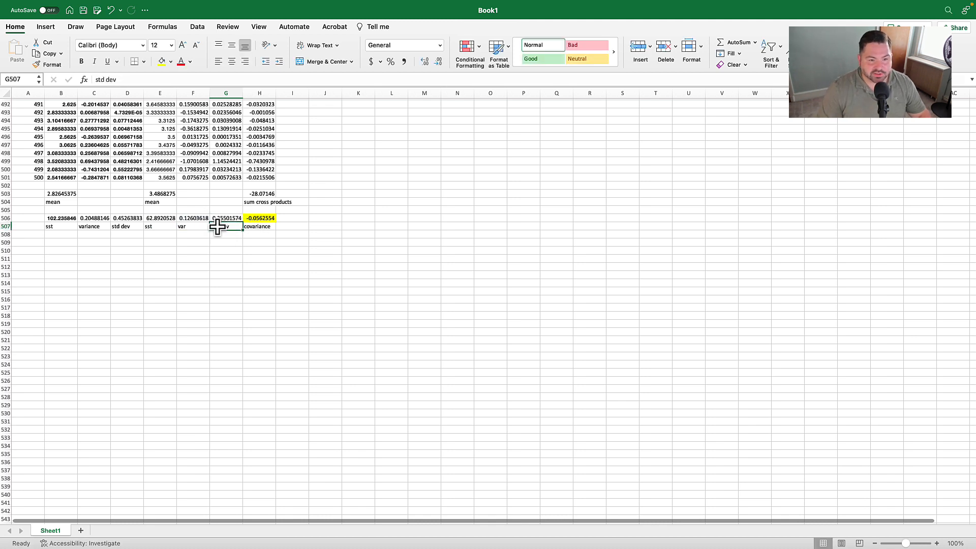
# - Enter =D506*G506 in I507 to multiply the two standard deviations, and fill the cell with yellow
pyautogui.click(288, 230)
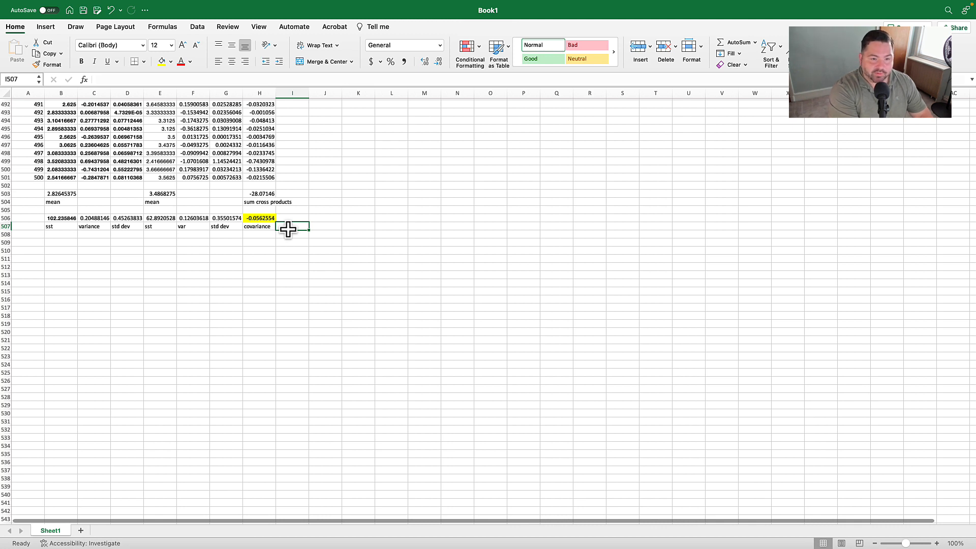
pyautogui.write('=')
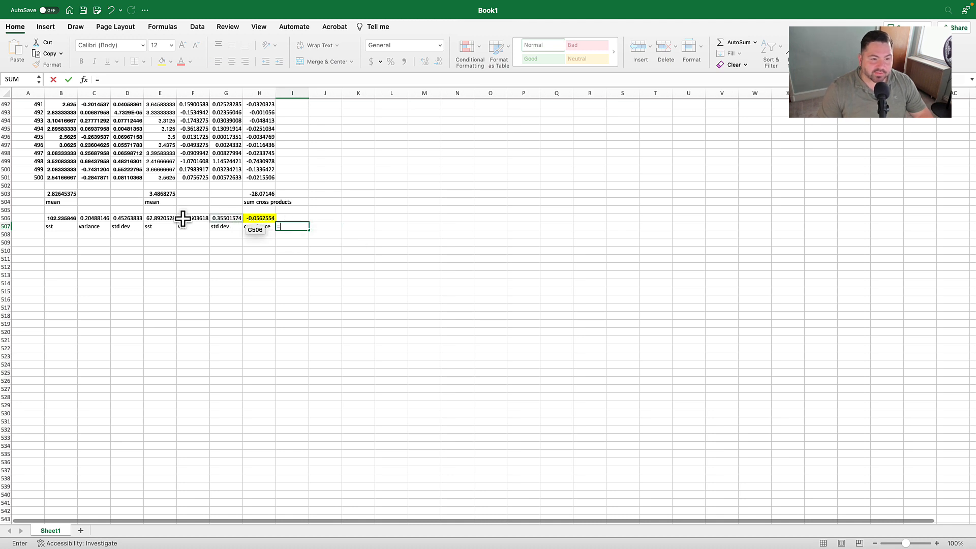
pyautogui.click(134, 216)
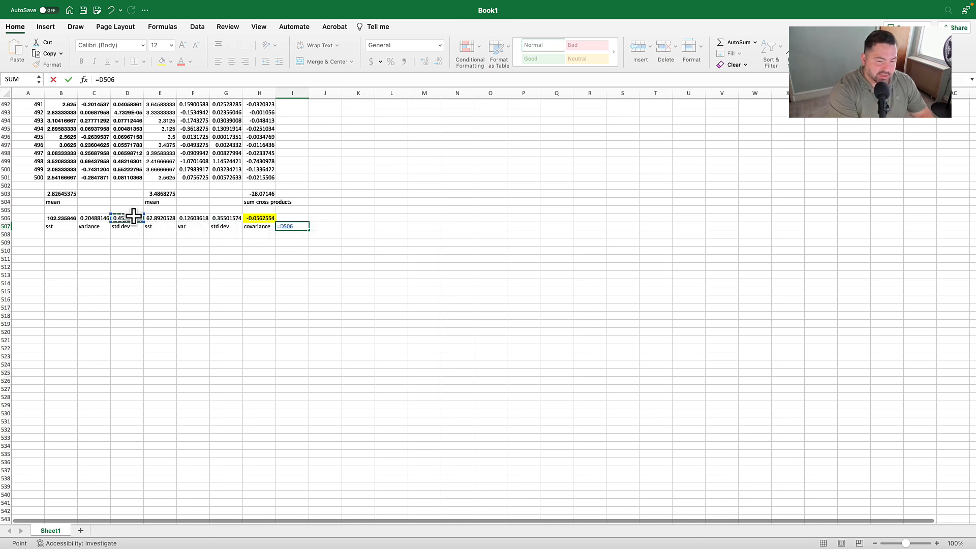
pyautogui.click(233, 218)
pyautogui.press('Return')
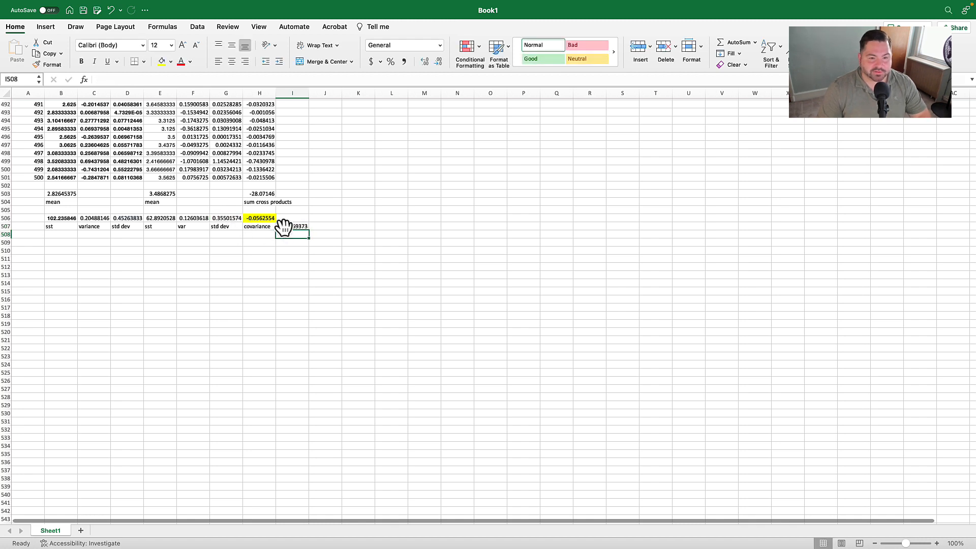
pyautogui.click(163, 62)
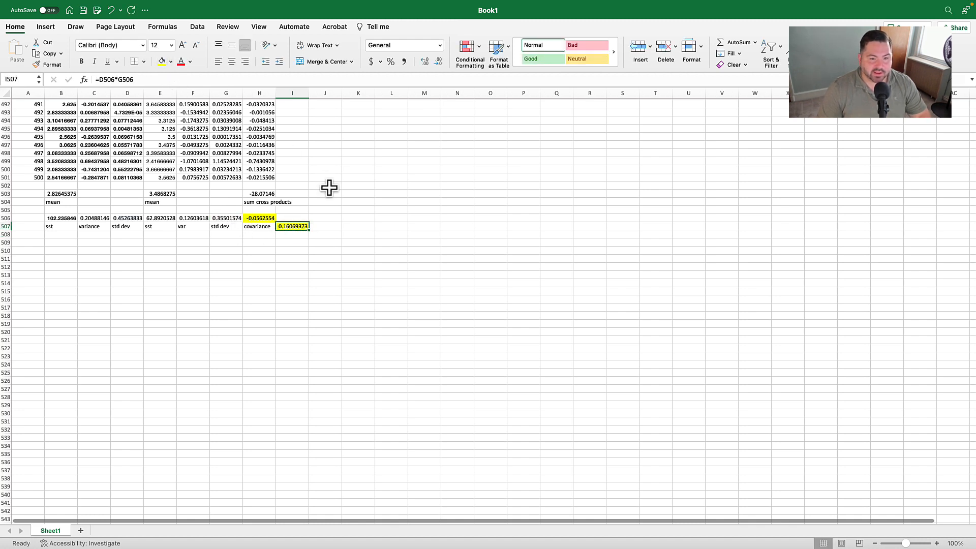
# - Enter =H506/I507 in K506 to divide the covariance by the product of the standard deviations
pyautogui.click(369, 219)
pyautogui.write('=')
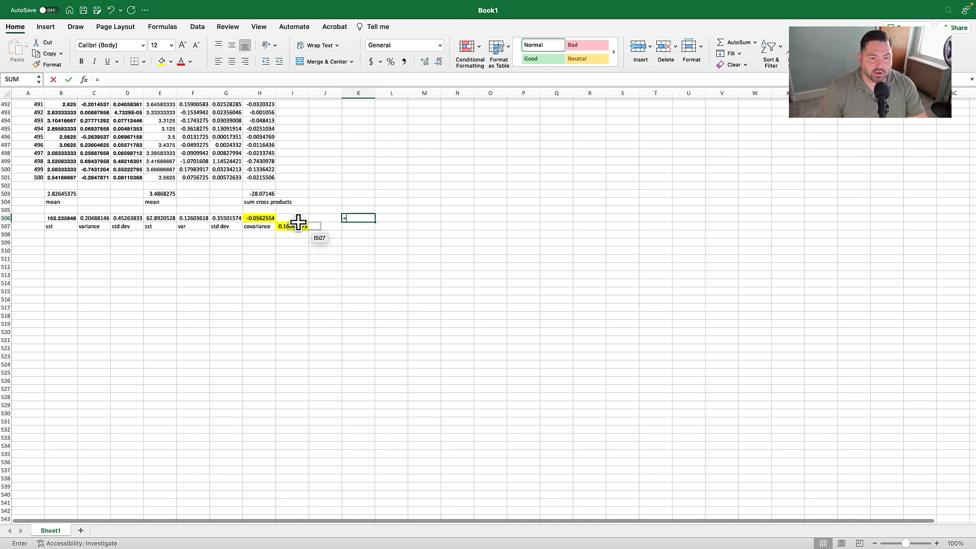
pyautogui.click(269, 217)
pyautogui.write('/')
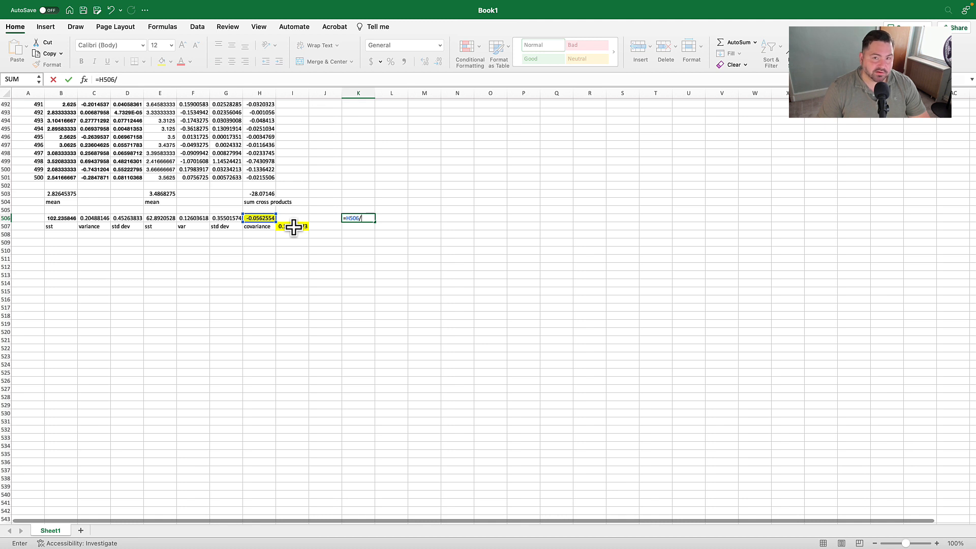
pyautogui.click(293, 227)
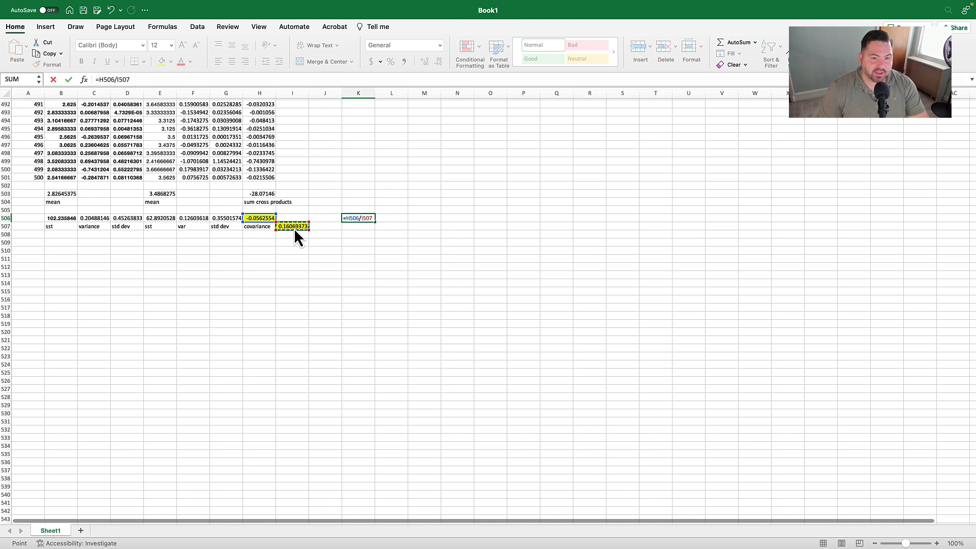
pyautogui.press('Return')
# - Label the correlation result by entering "Pearsons r" in K505 above it
pyautogui.click(353, 216)
pyautogui.click(357, 212)
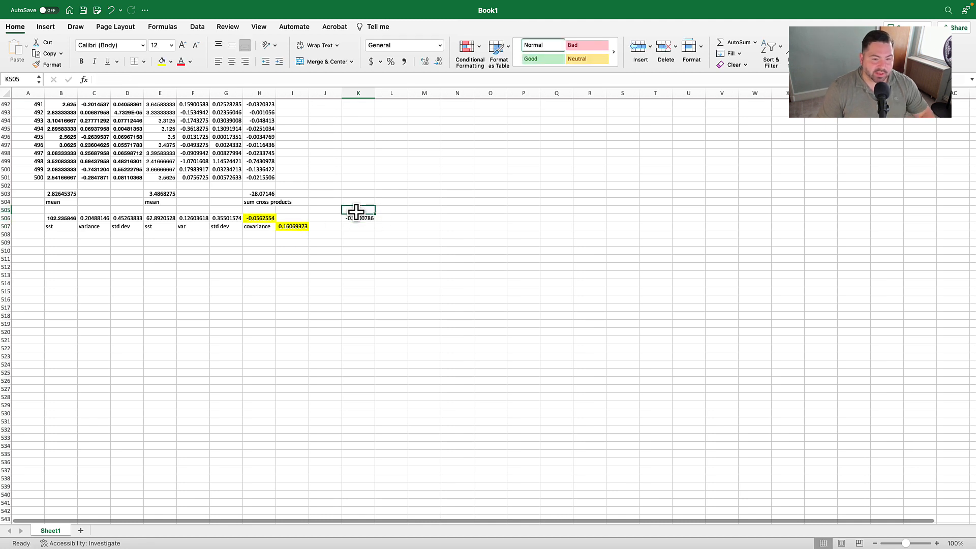
pyautogui.write('Pearson')
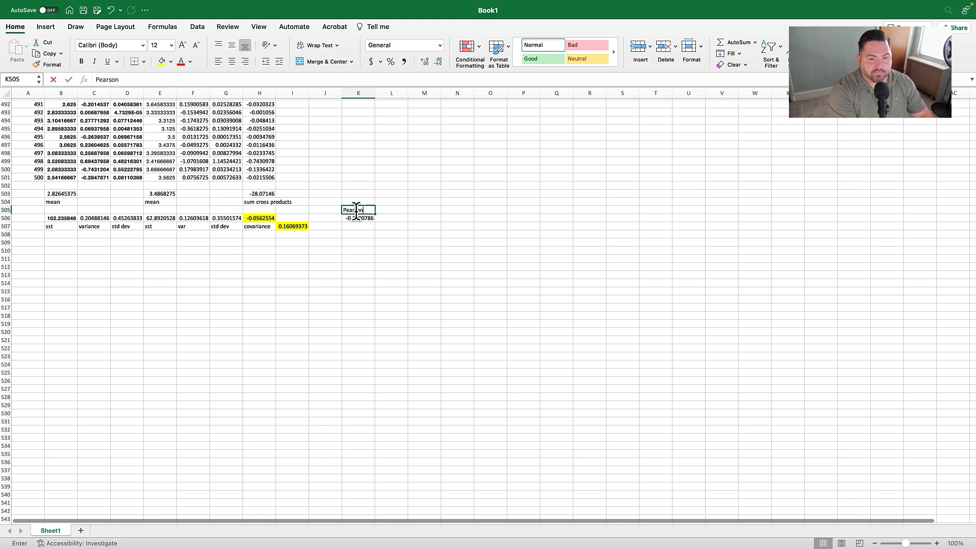
pyautogui.write('s r')
pyautogui.press('Return')
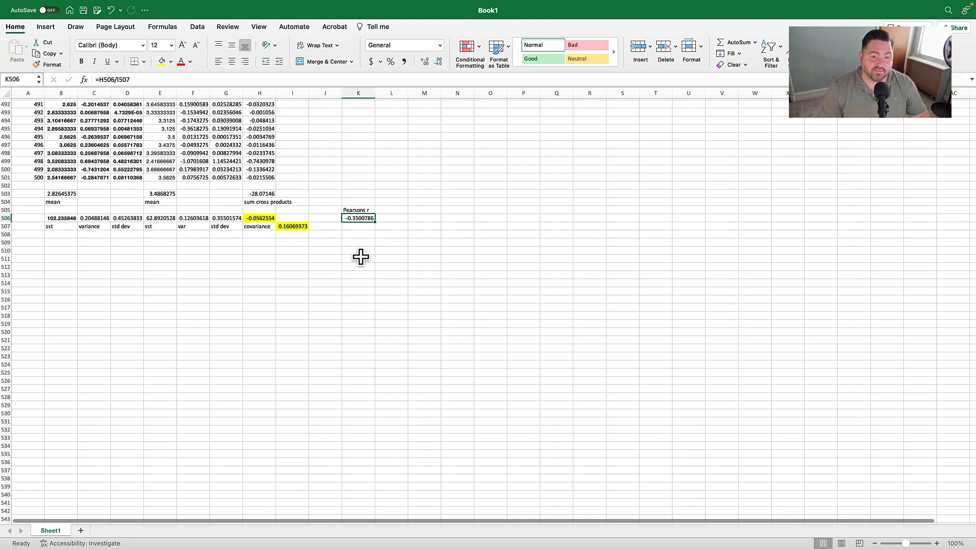
# - Switch to JASP and start a new classical Correlation analysis on the Big Five data
pyautogui.hotkey('ctrl', 'Left')
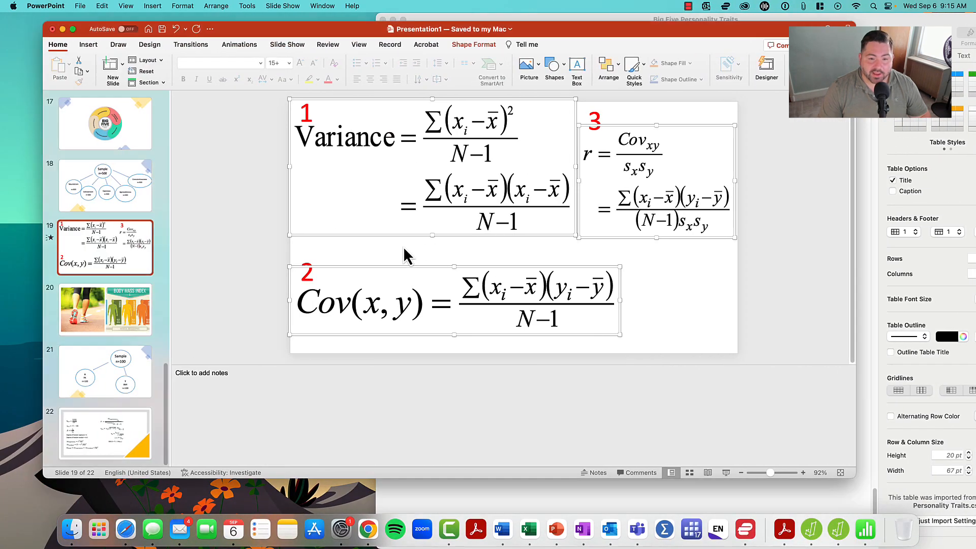
pyautogui.click(818, 538)
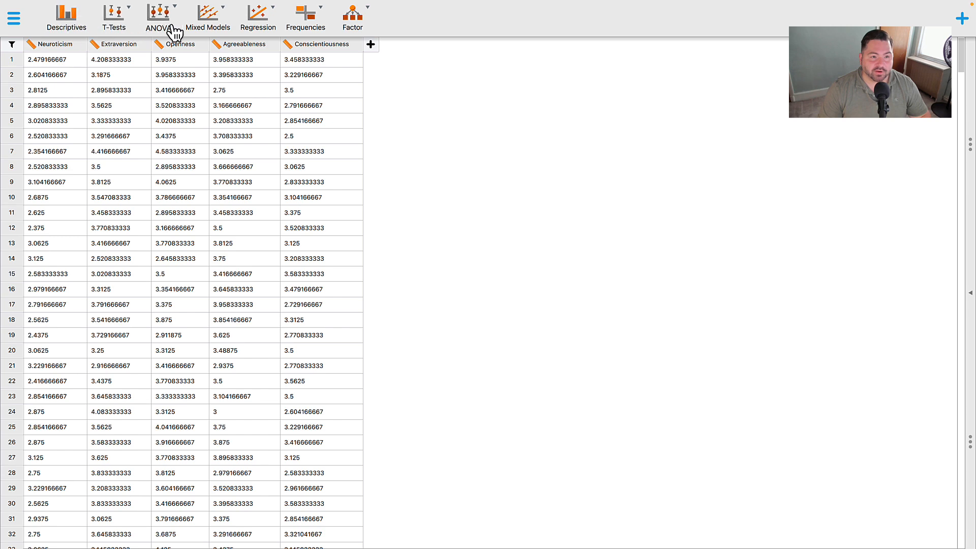
pyautogui.click(272, 29)
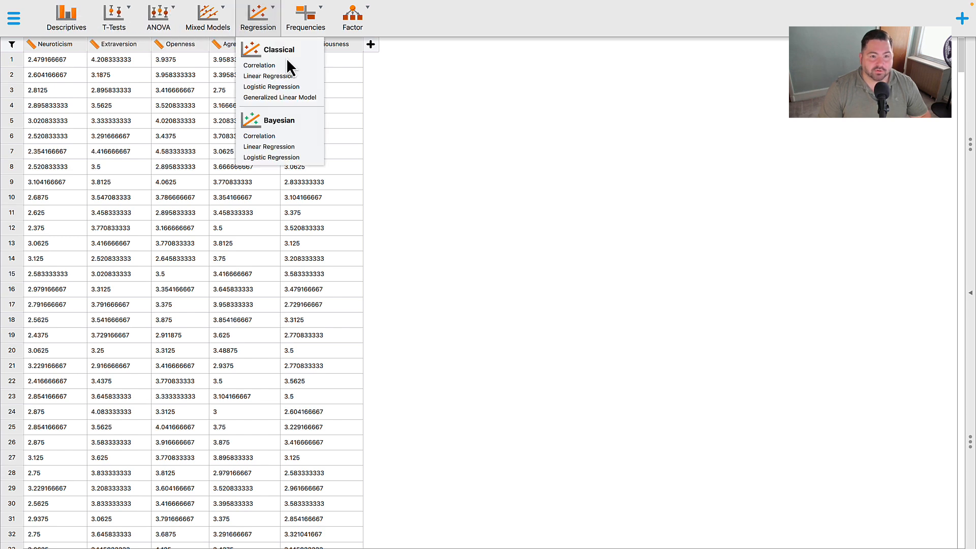
pyautogui.click(287, 62)
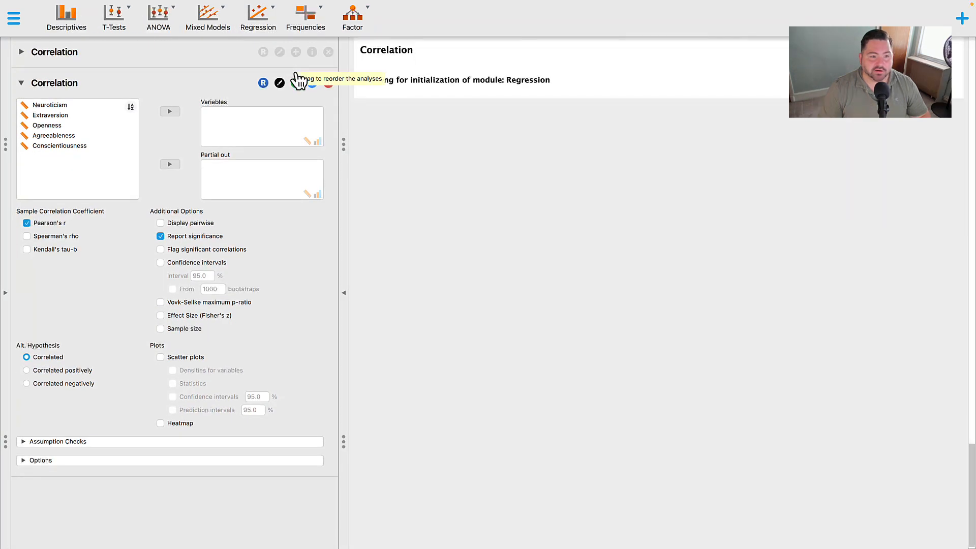
# - Assign Neuroticism and Extraversion together as the variables of the new correlation analysis
pyautogui.click(100, 105)
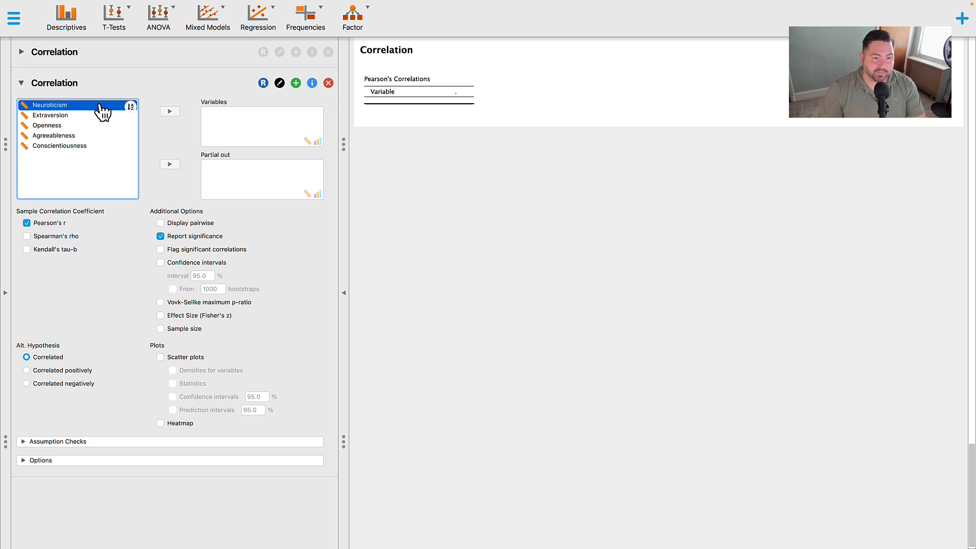
pyautogui.keyDown('shift'); pyautogui.click(104, 111); pyautogui.keyUp('shift')
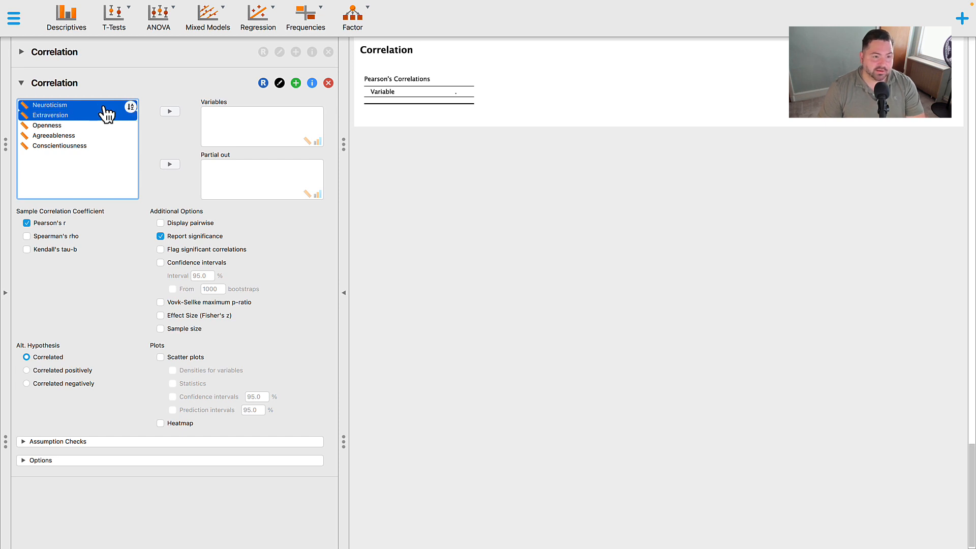
pyautogui.click(170, 112)
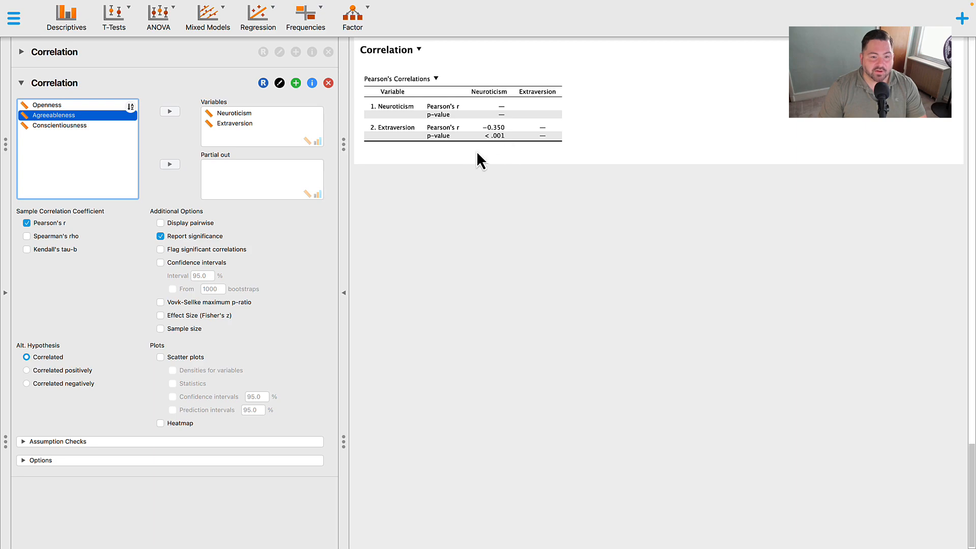
# - Switch back to the Book1 workbook in Excel to compare the hand-calculated Pearson's r with the JASP result
pyautogui.hotkey('ctrl', 'Left')
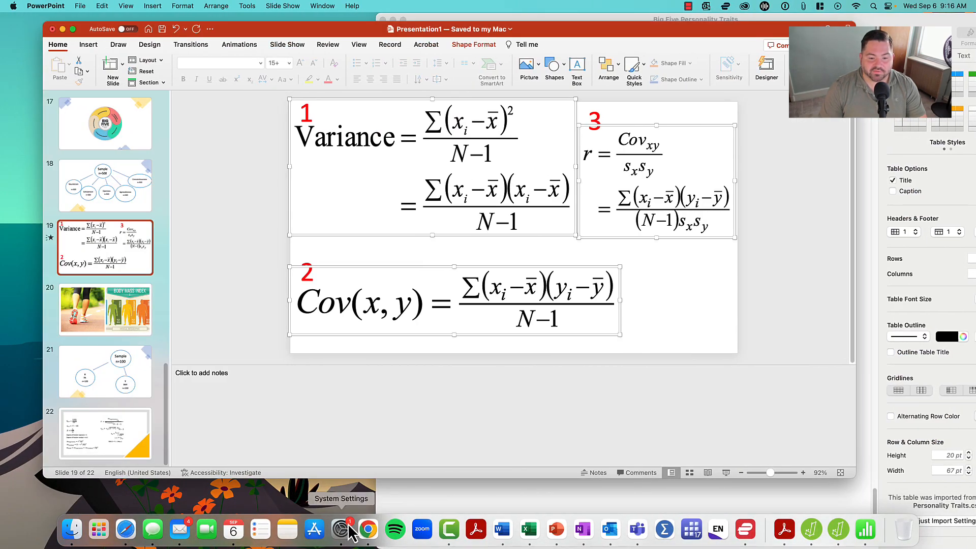
pyautogui.click(529, 530)
pyautogui.click(358, 250)
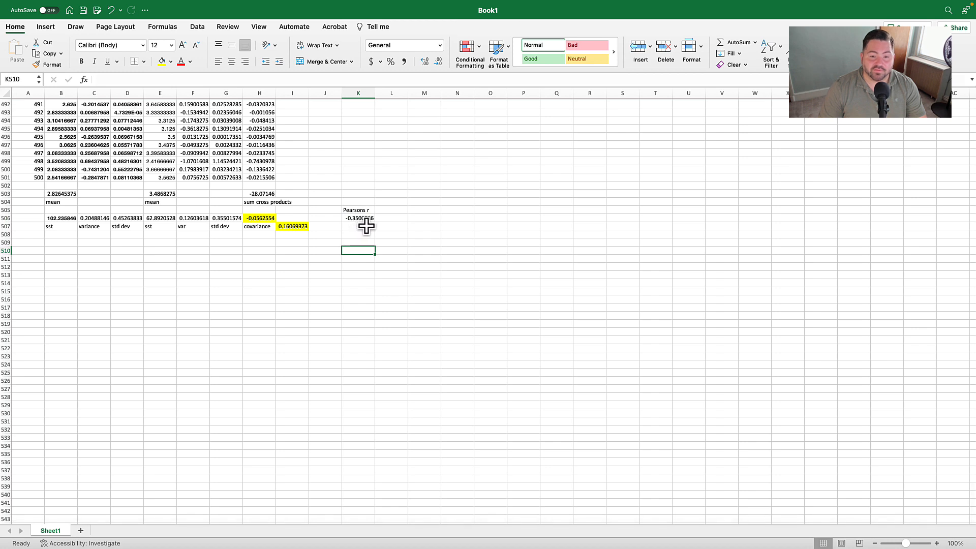